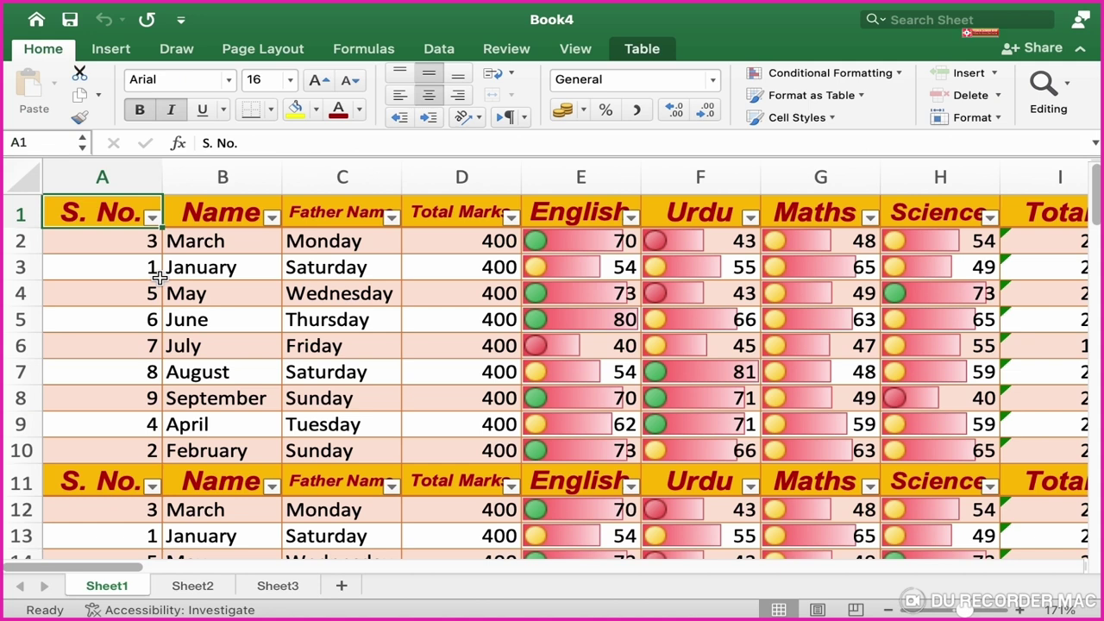
# Look over the Insert tab's Tables options, including PivotTable, without inserting anything.
pyautogui.click(119, 52)
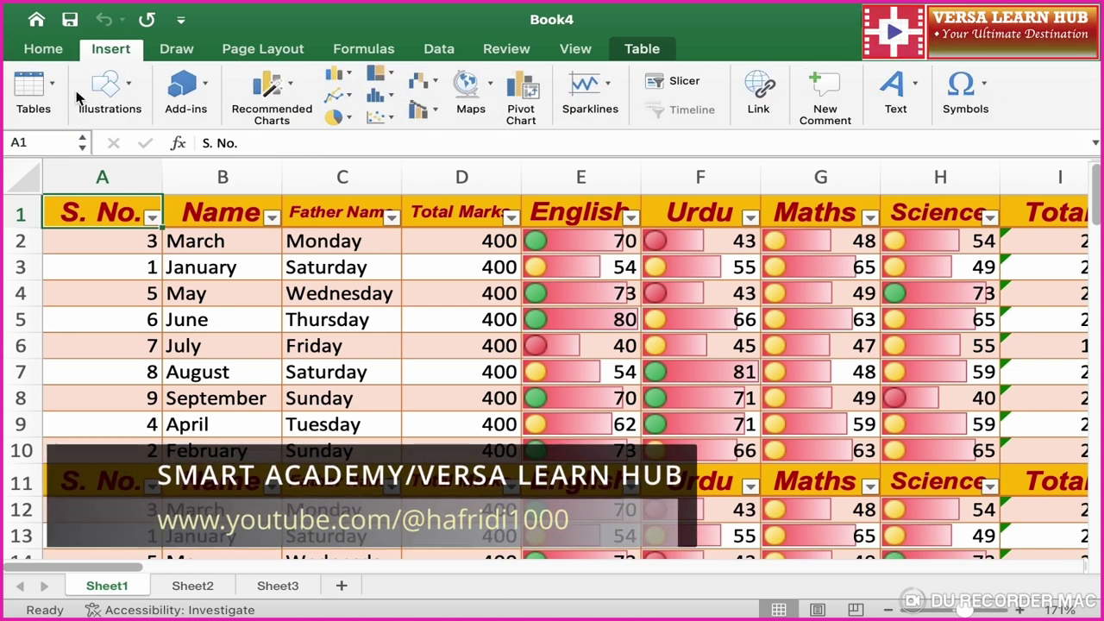
pyautogui.click(30, 86)
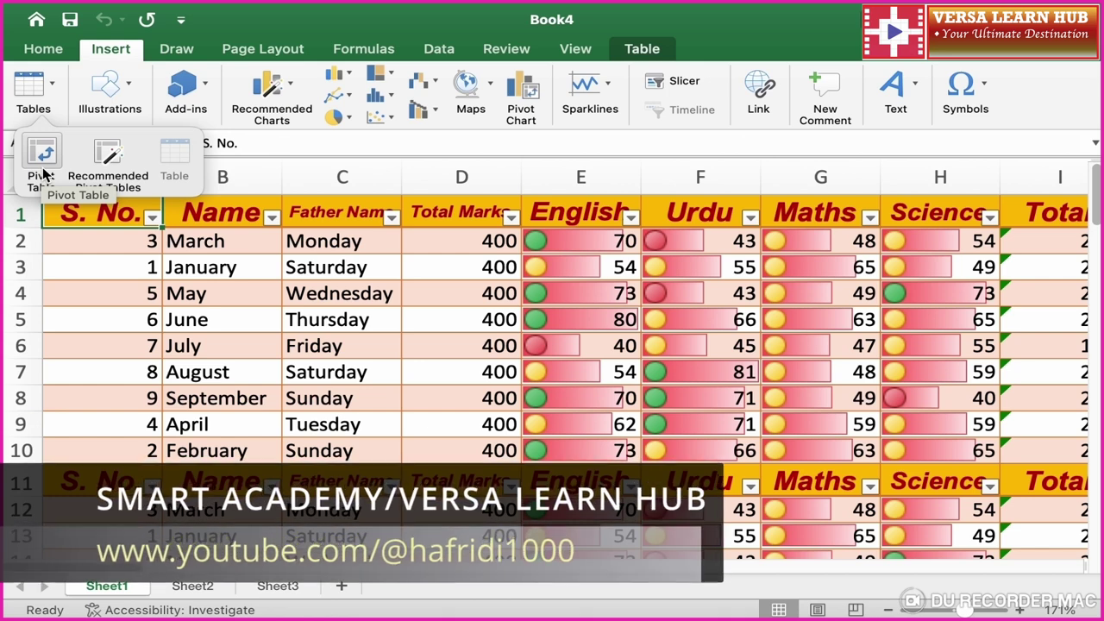
pyautogui.click(158, 246)
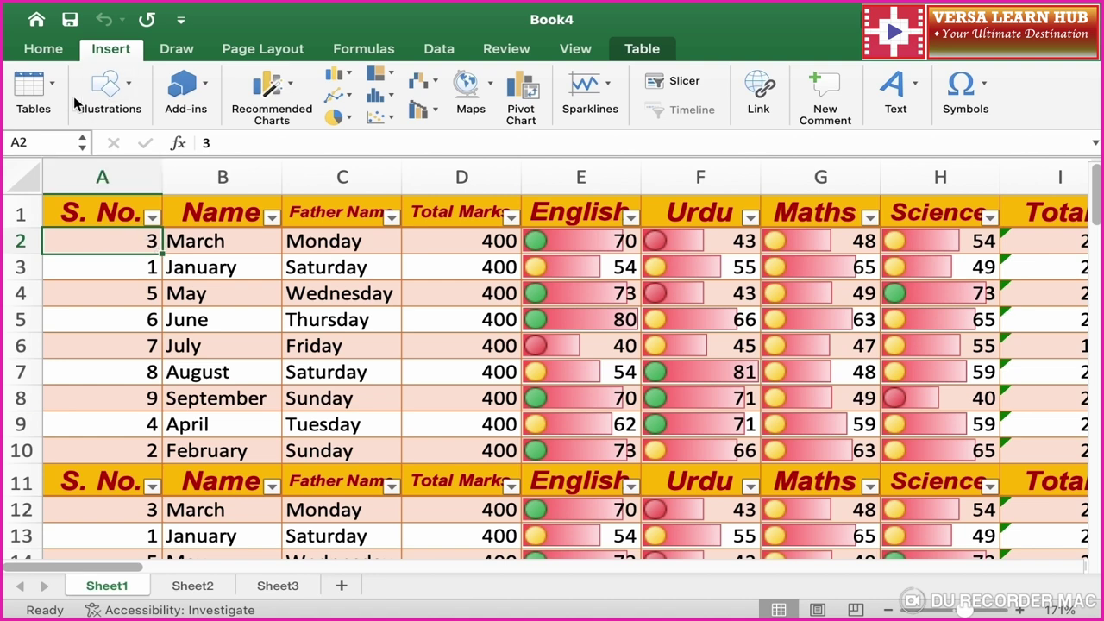
# Compare the Sheet3 employee table with the Sheet2 sales table, ending on Sheet2.
pyautogui.click(203, 592)
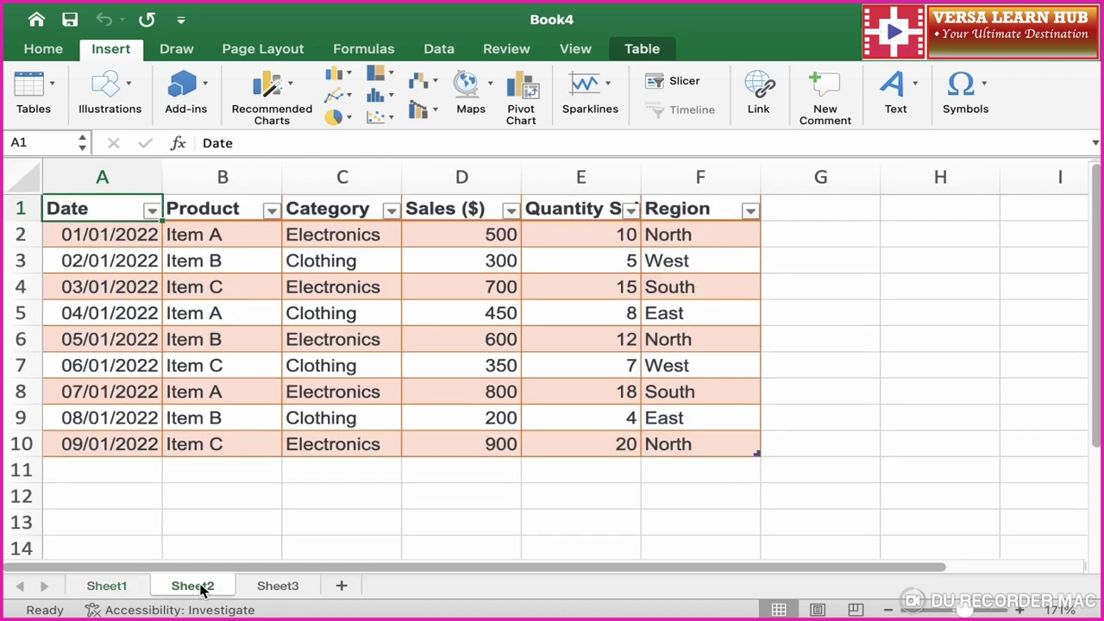
pyautogui.click(285, 590)
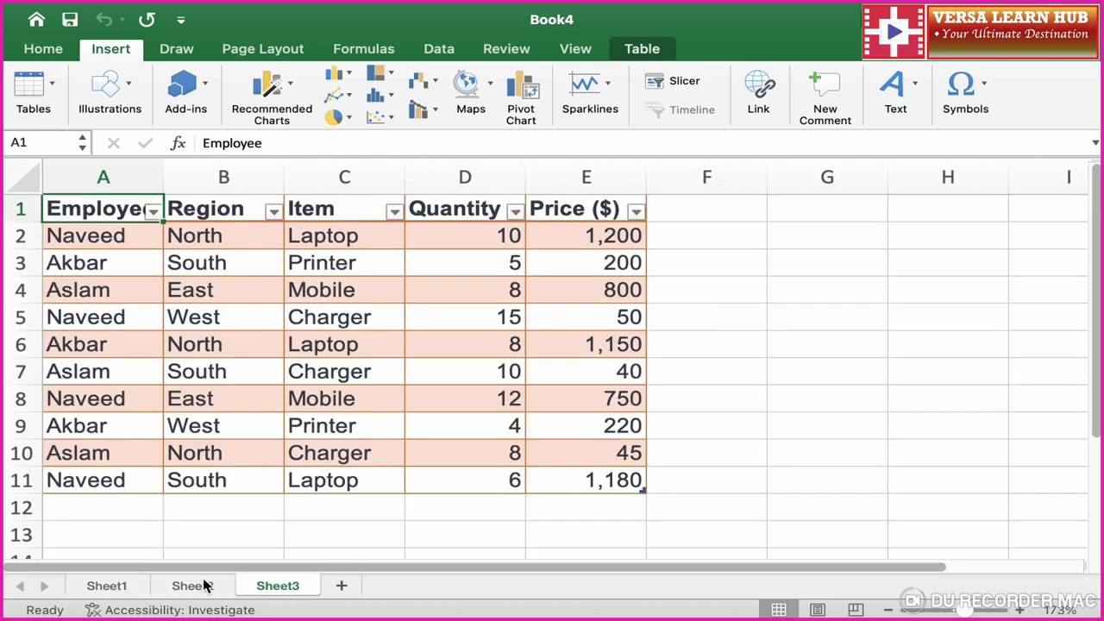
pyautogui.click(205, 590)
pyautogui.click(287, 589)
pyautogui.click(200, 590)
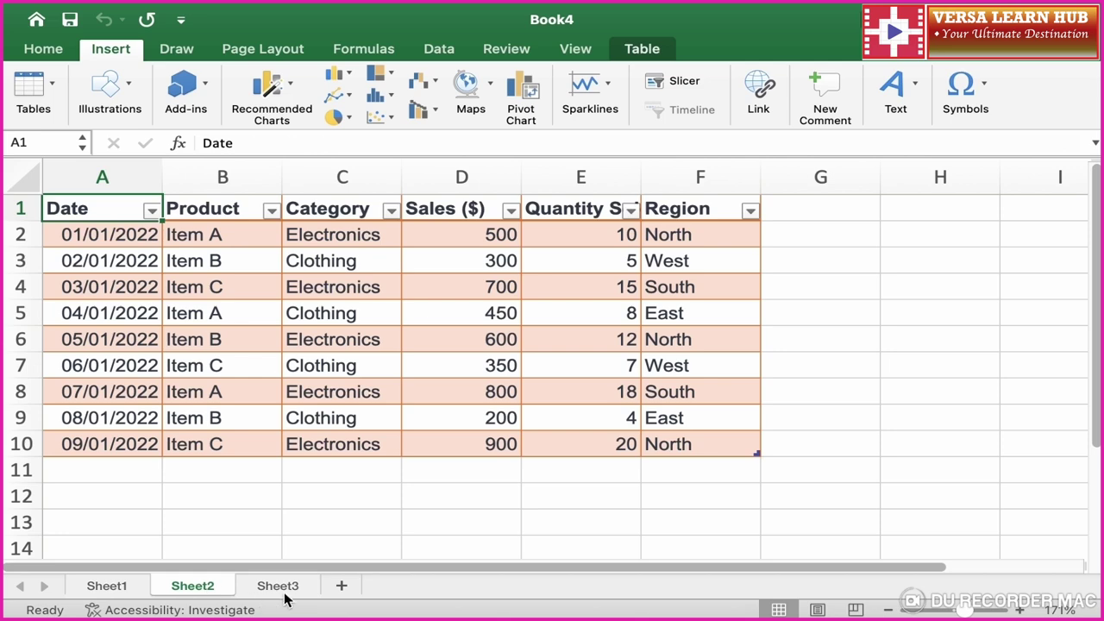
pyautogui.click(284, 593)
pyautogui.click(212, 594)
pyautogui.click(122, 174)
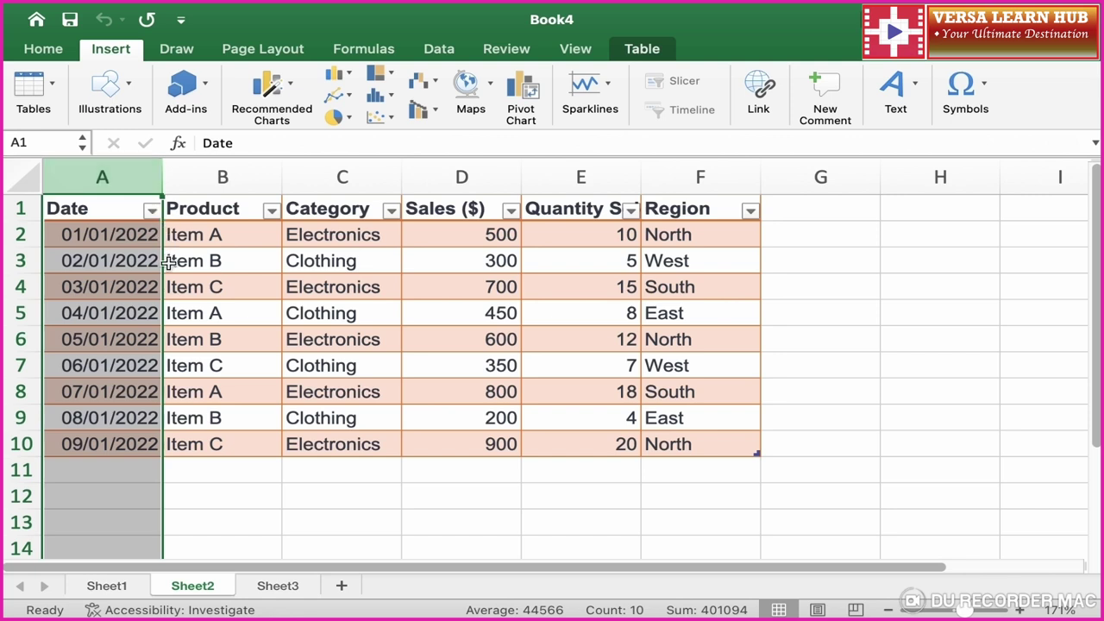
pyautogui.click(219, 177)
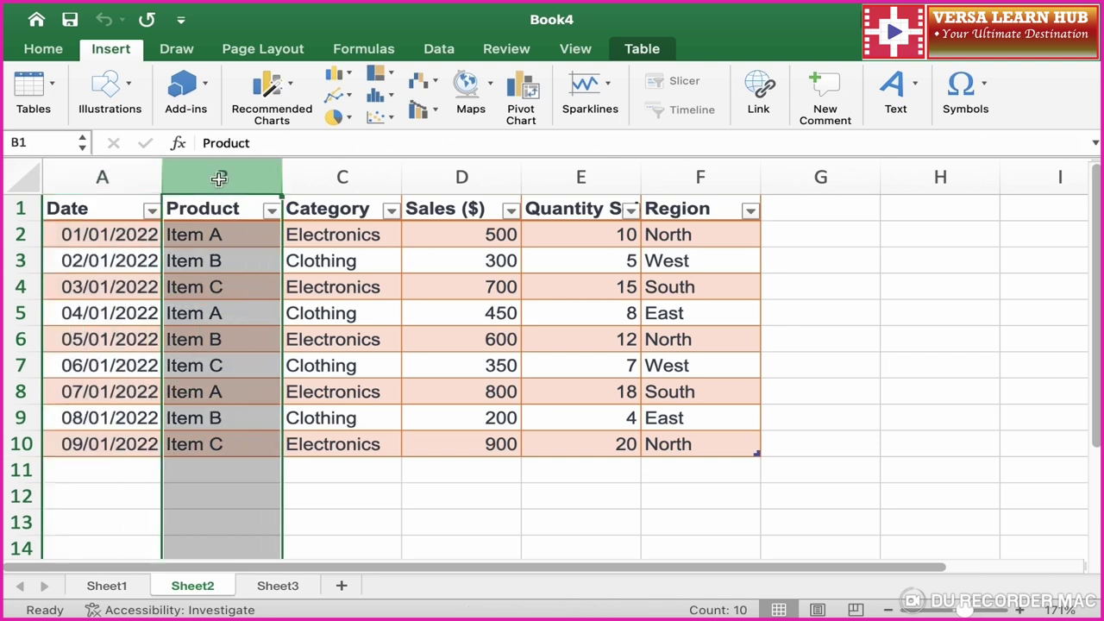
pyautogui.click(238, 240)
pyautogui.click(236, 258)
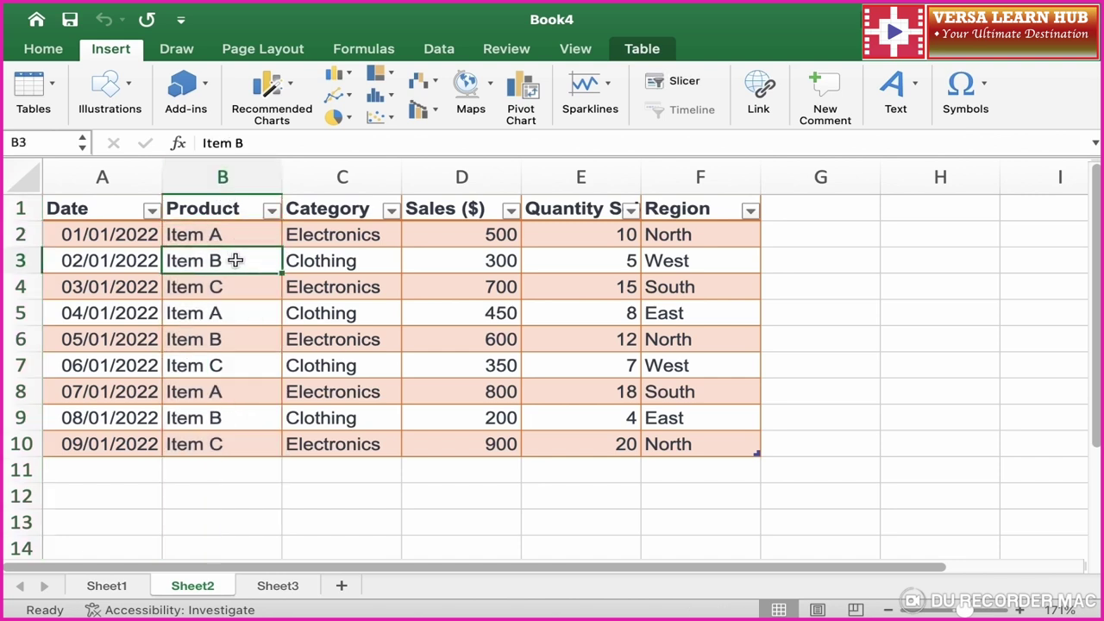
pyautogui.click(231, 288)
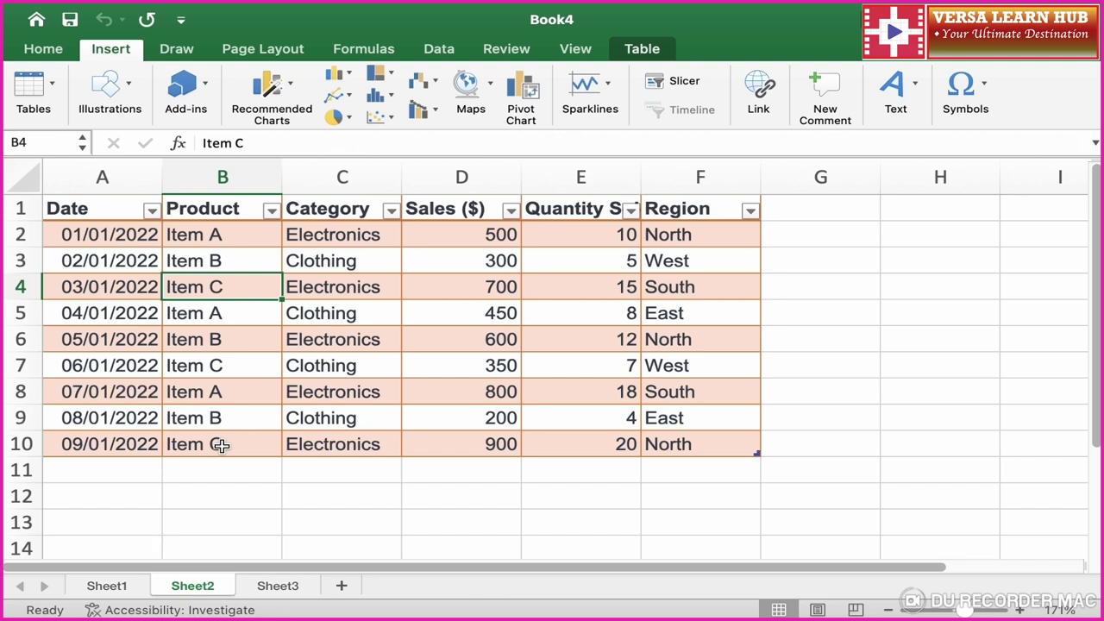
pyautogui.click(351, 179)
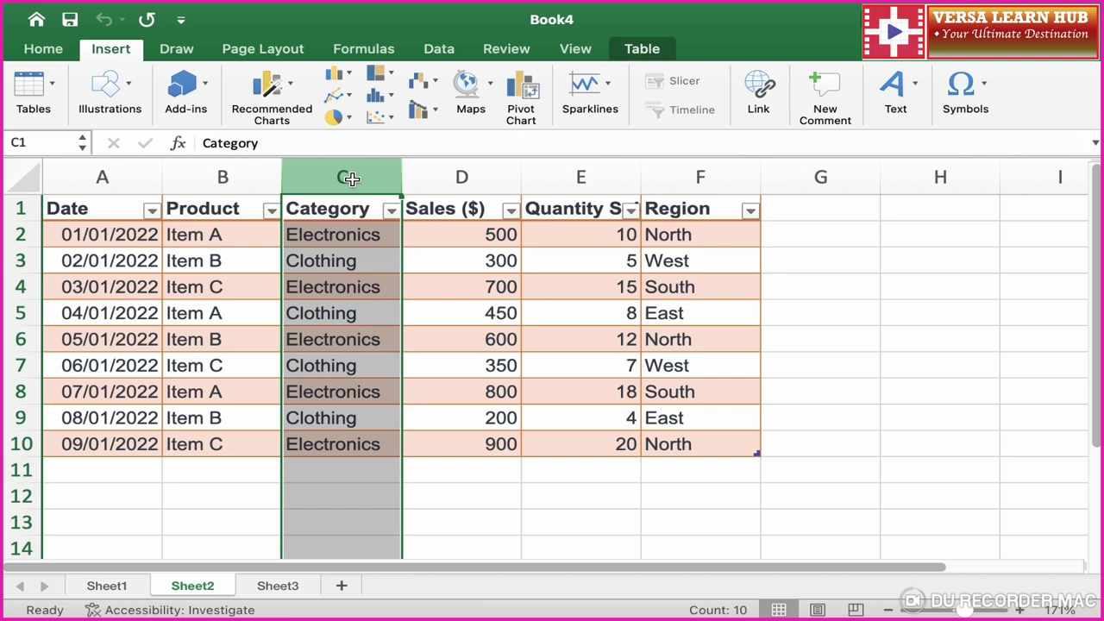
pyautogui.click(365, 234)
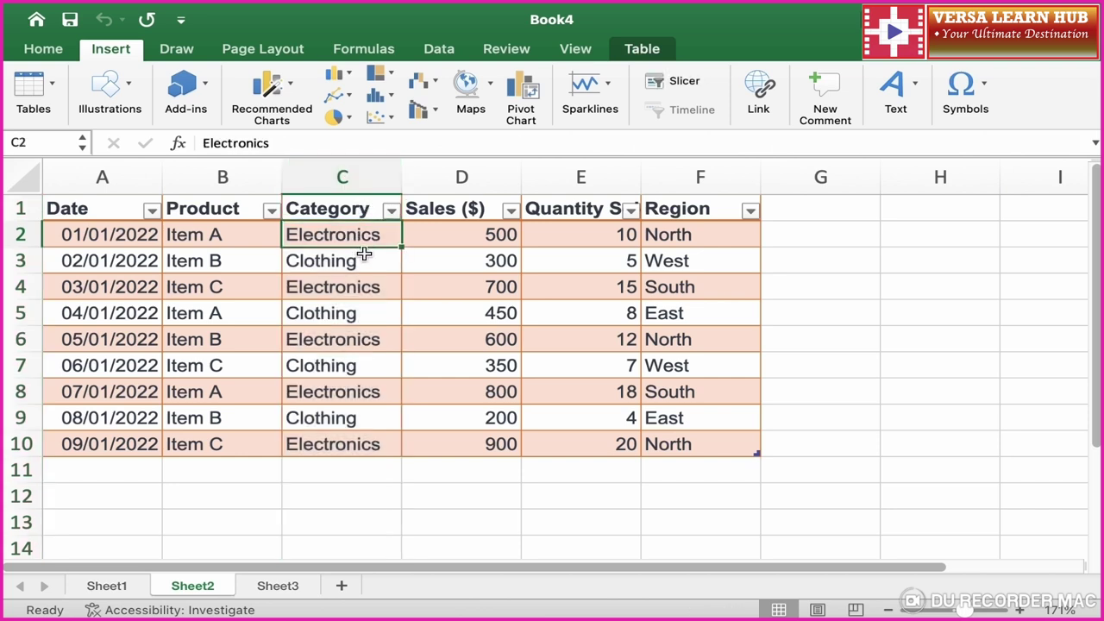
pyautogui.click(362, 263)
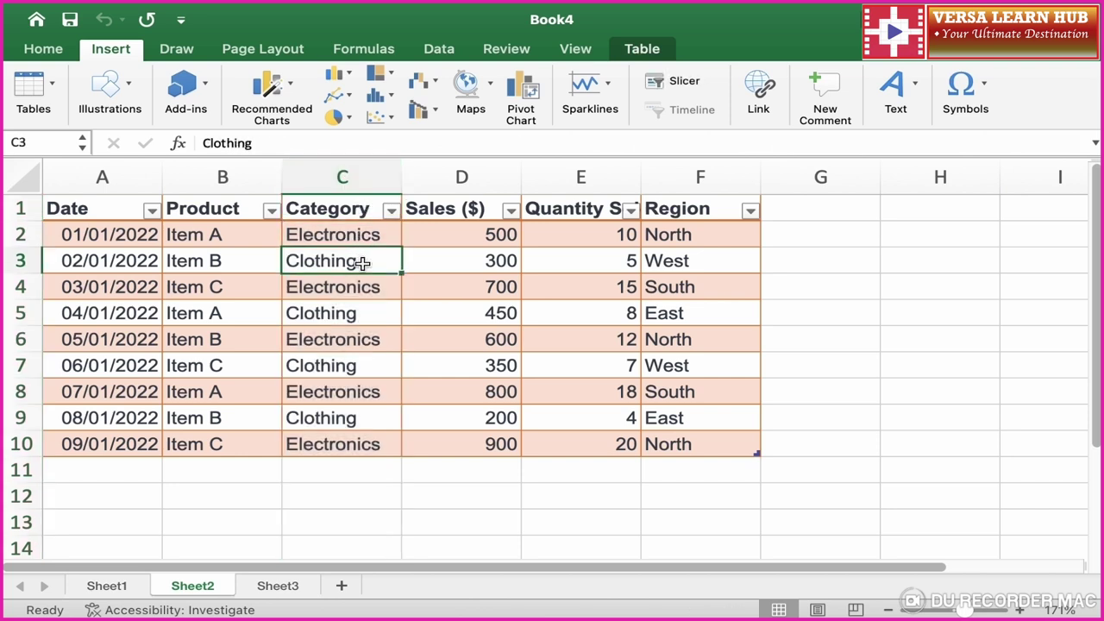
pyautogui.click(474, 177)
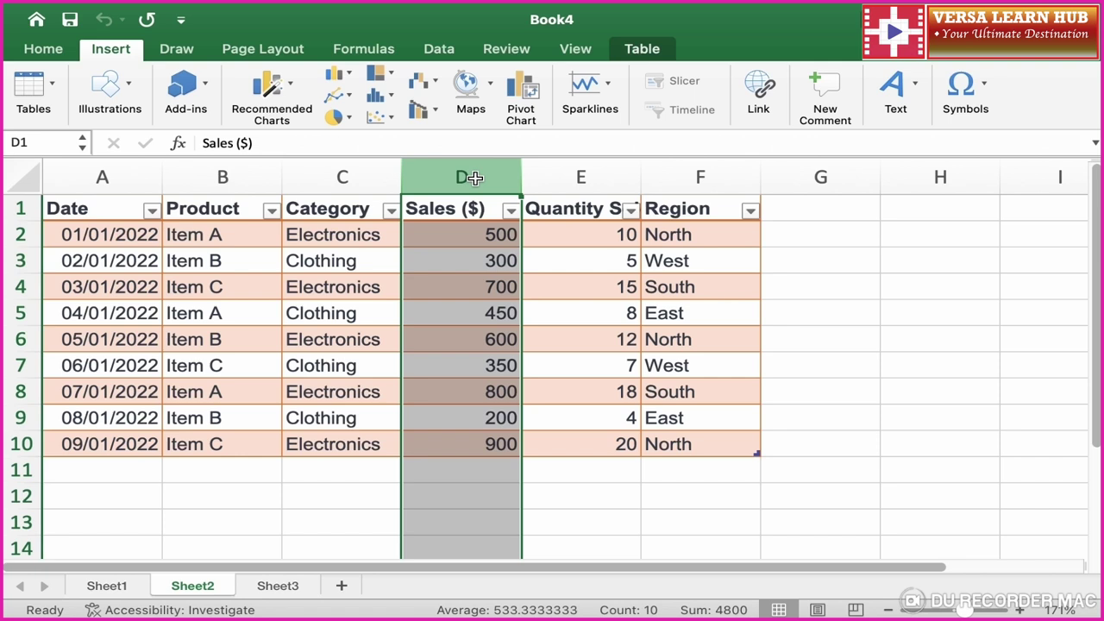
pyautogui.click(575, 177)
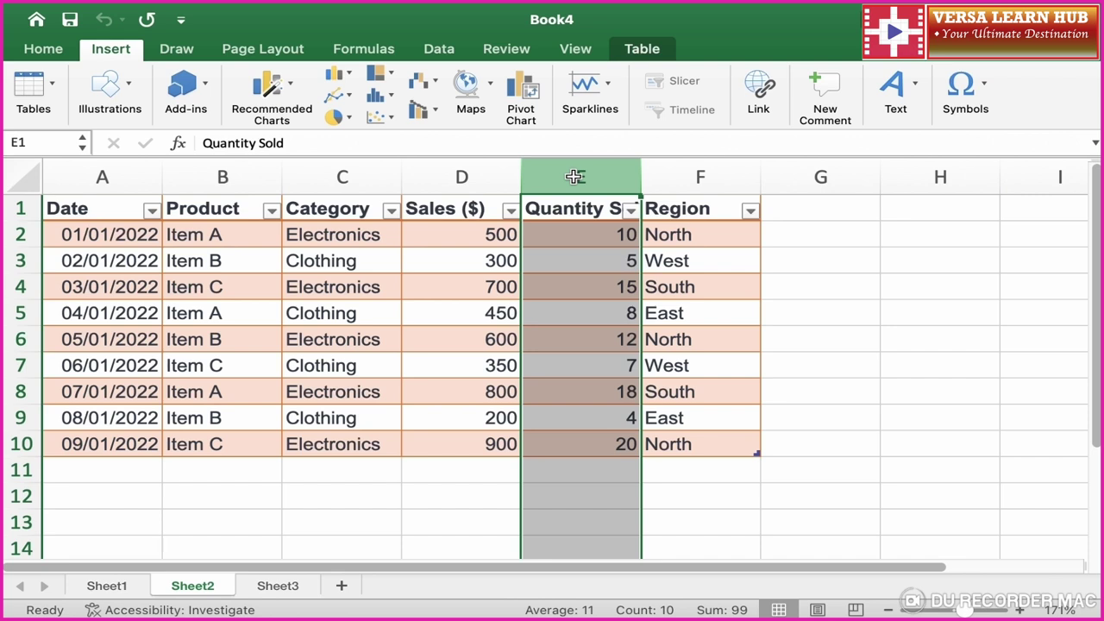
pyautogui.click(699, 175)
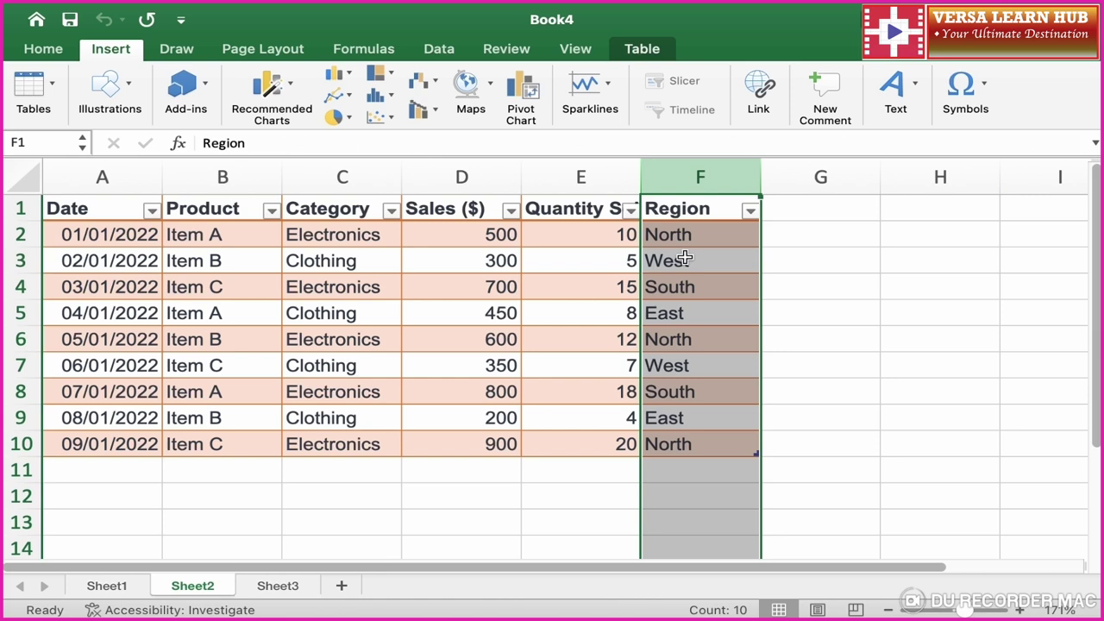
pyautogui.click(709, 233)
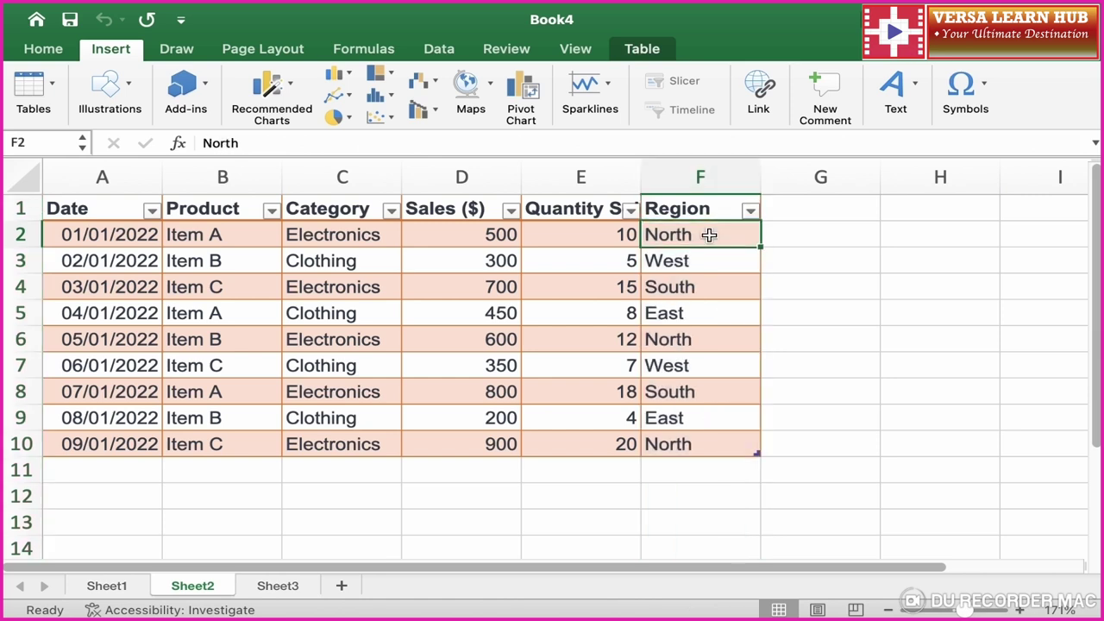
pyautogui.click(705, 260)
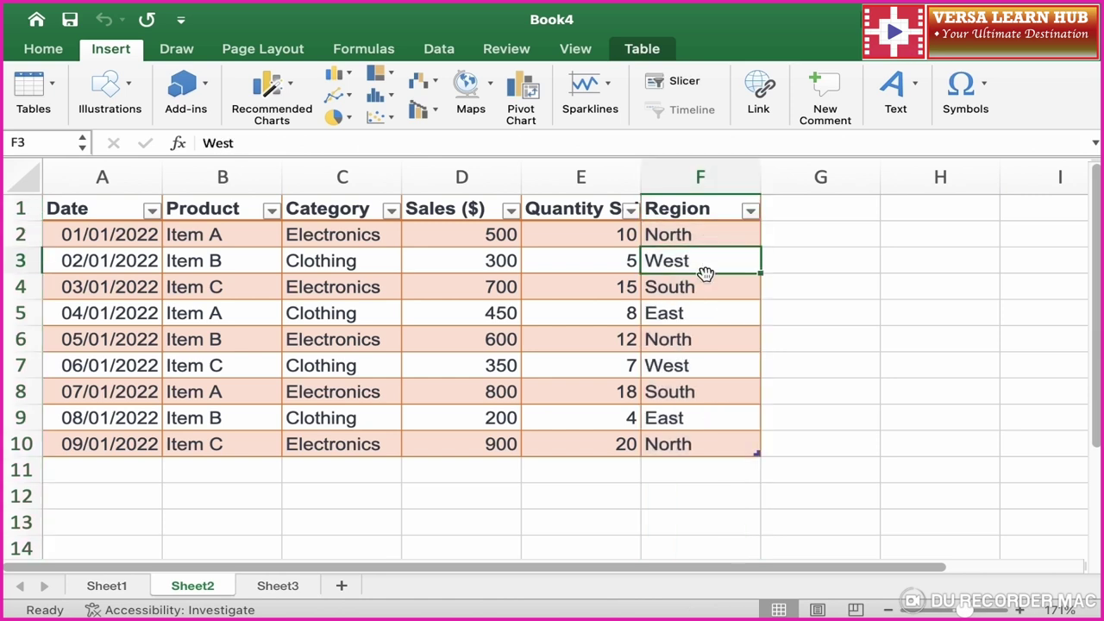
pyautogui.click(706, 284)
pyautogui.click(696, 314)
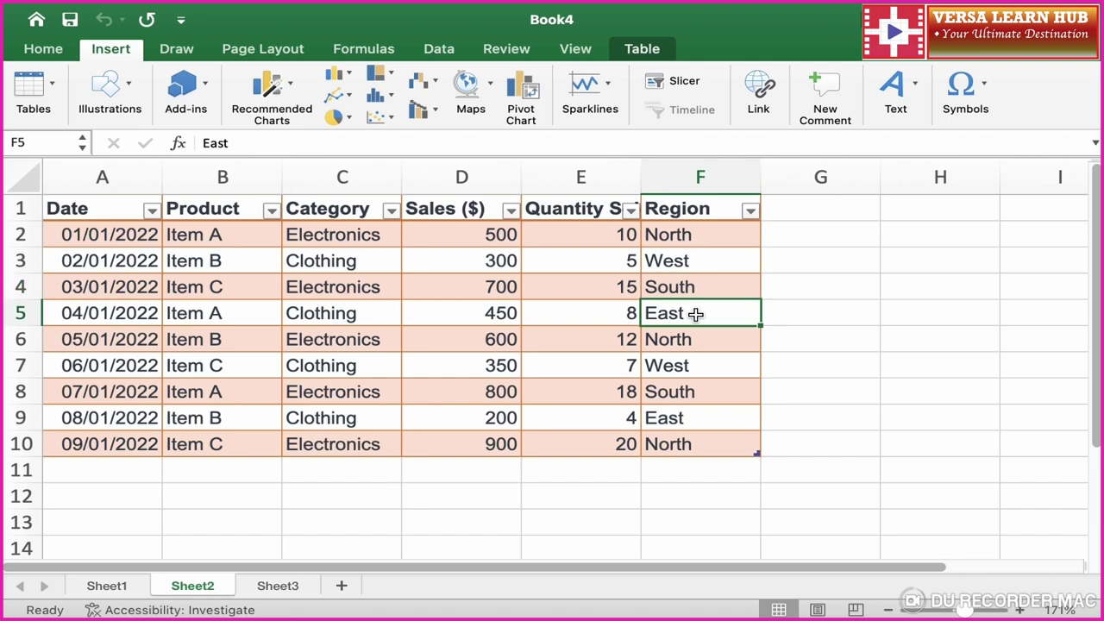
pyautogui.moveTo(116, 209); pyautogui.dragTo(729, 444)
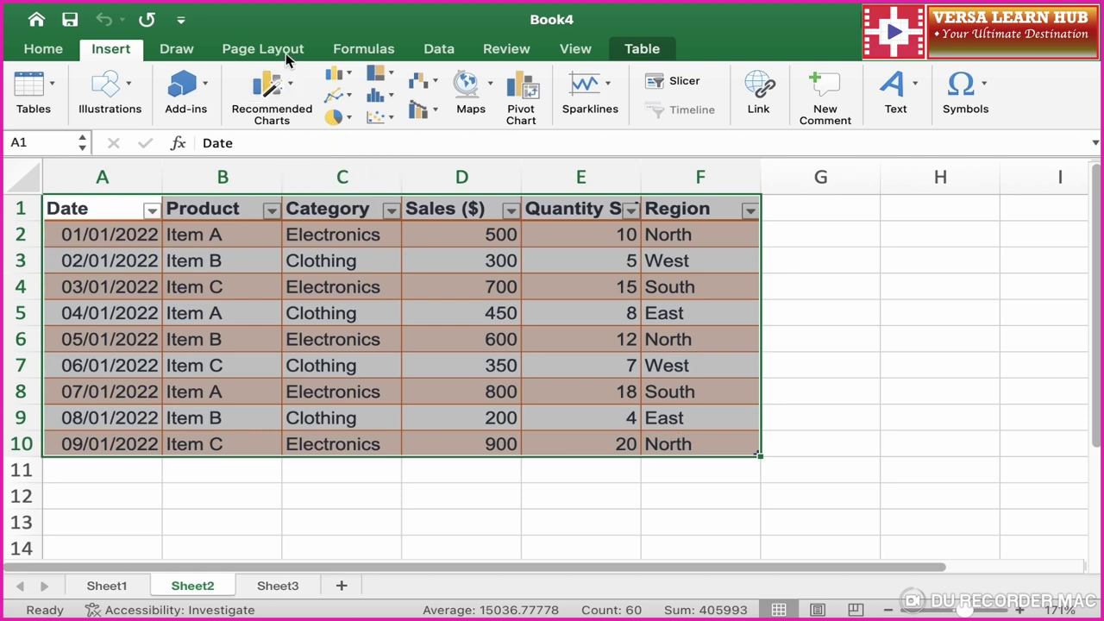
# Start a PivotTable from the sales data and reselect A1:F10 as its source range.
pyautogui.click(50, 86)
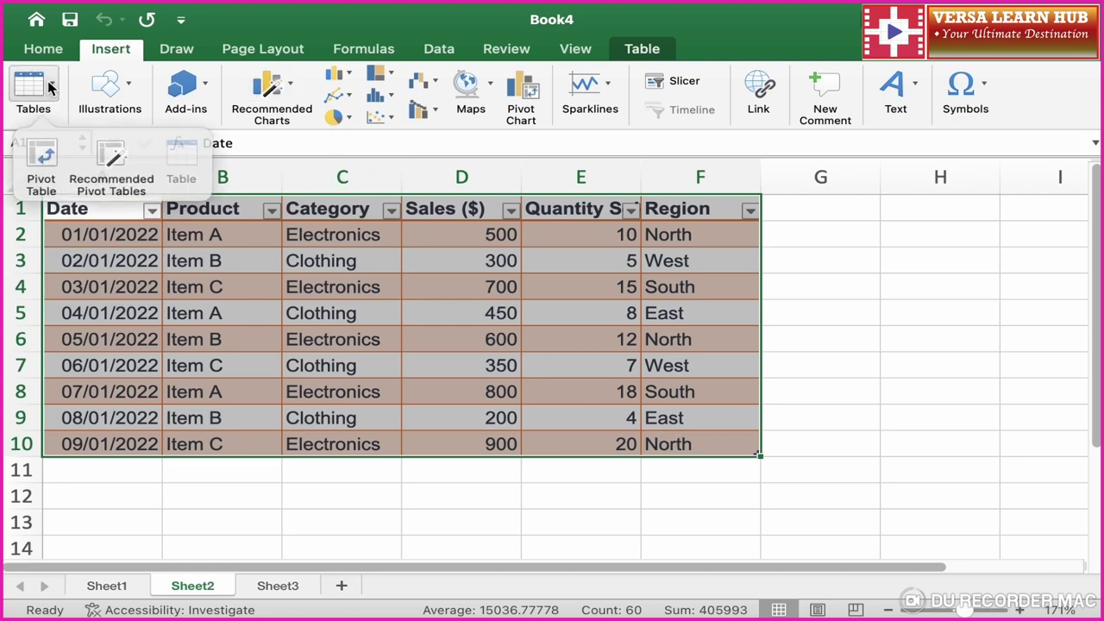
pyautogui.click(43, 156)
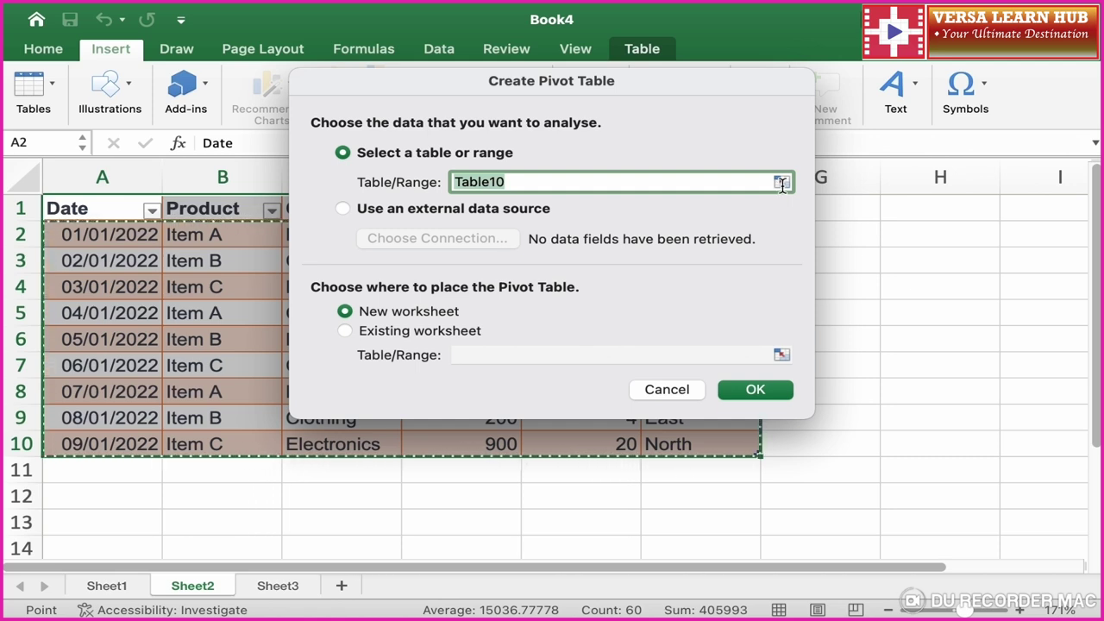
pyautogui.click(782, 183)
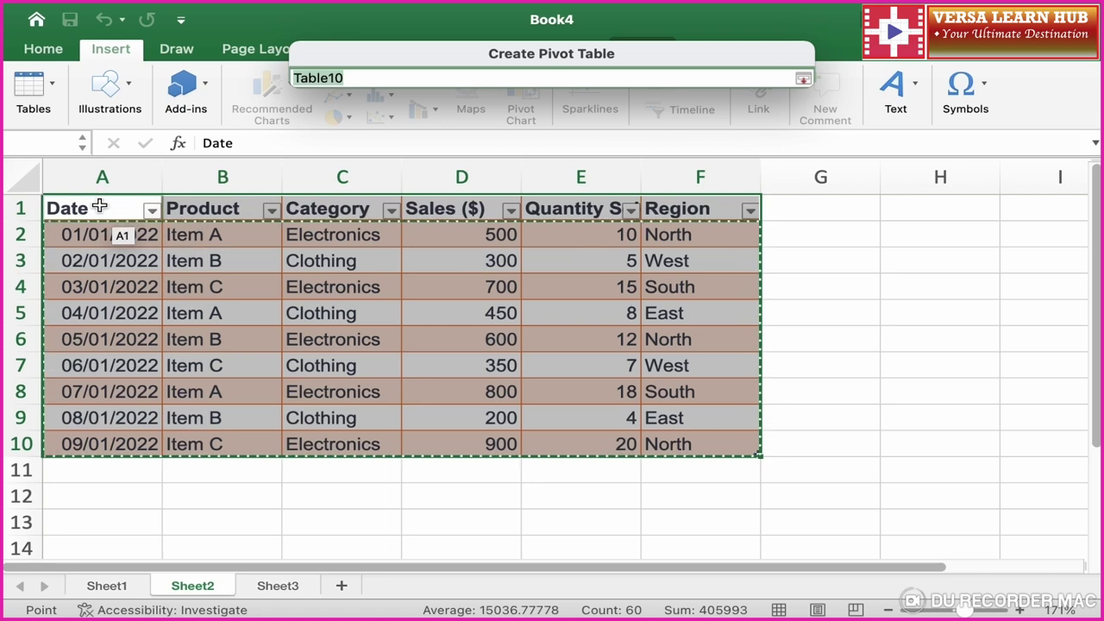
pyautogui.moveTo(100, 206); pyautogui.dragTo(662, 449)
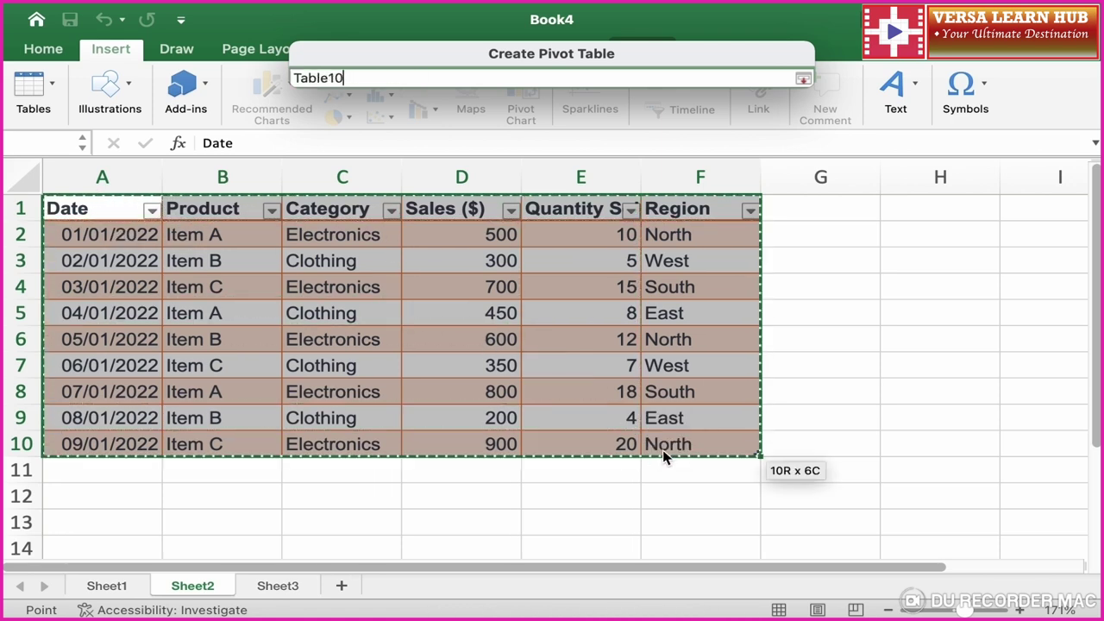
pyautogui.moveTo(662, 449); pyautogui.dragTo(662, 446)
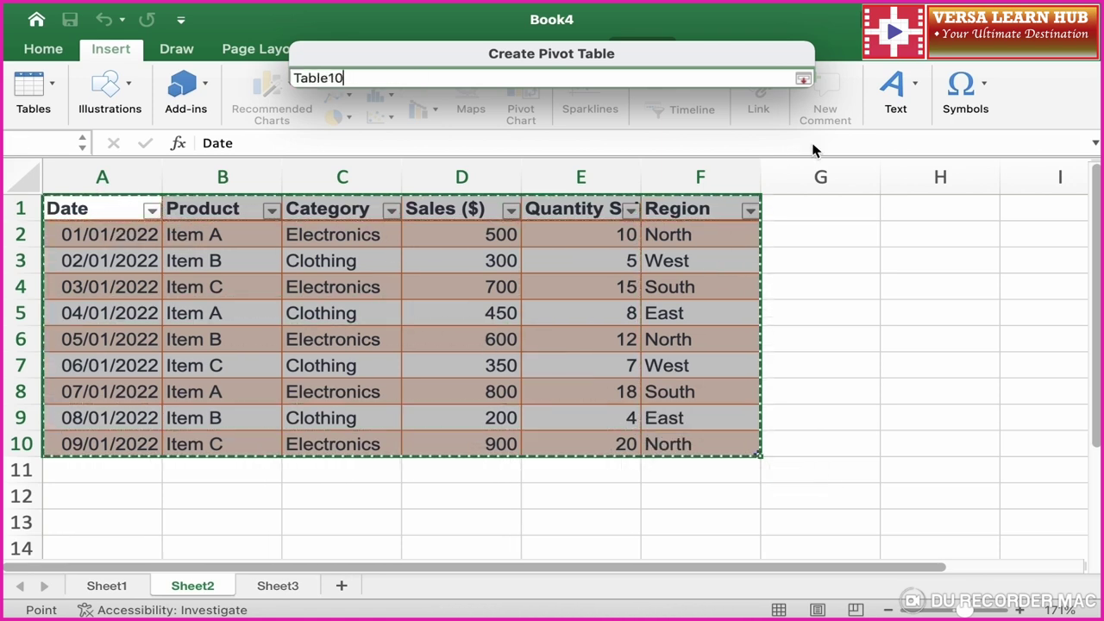
pyautogui.click(802, 79)
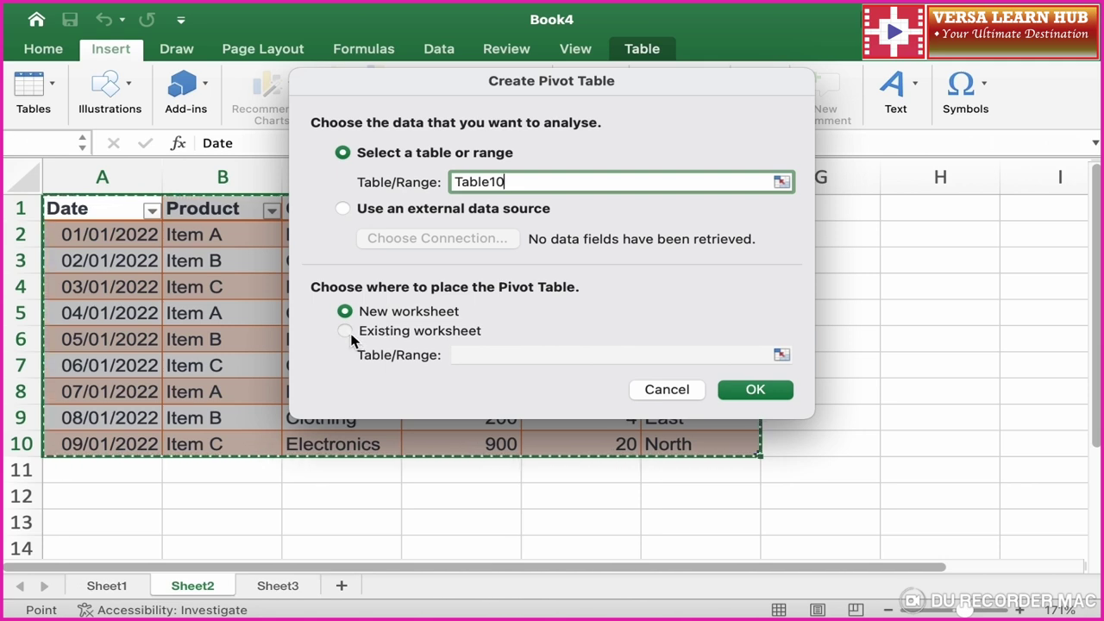
# Try placing it at A12 on the existing sheet, then create it on a new worksheet instead.
pyautogui.click(345, 331)
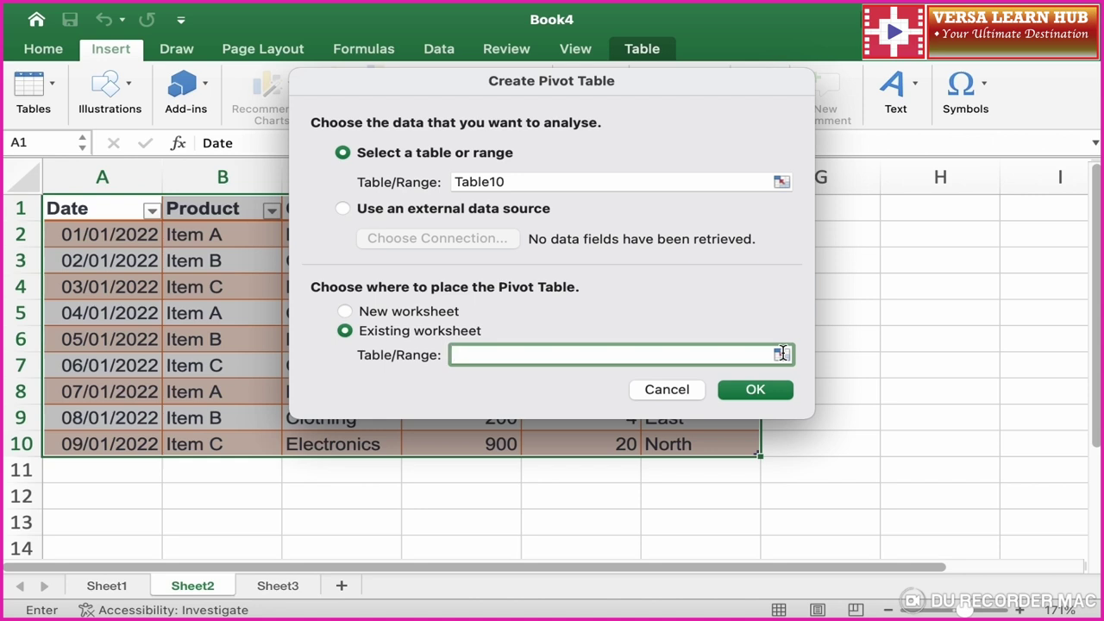
pyautogui.click(781, 354)
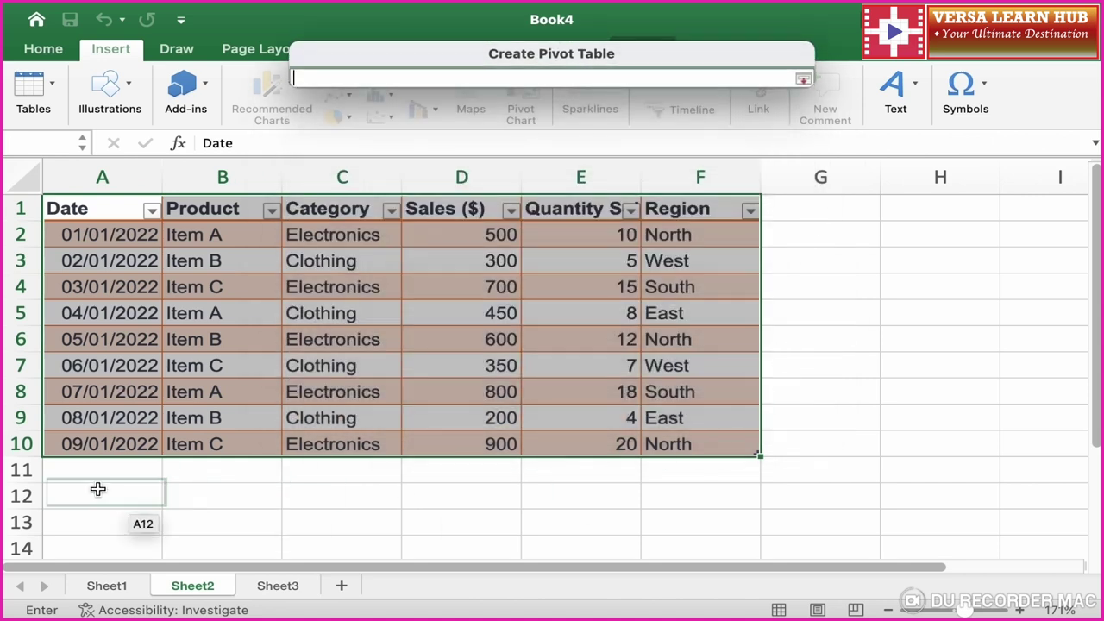
pyautogui.moveTo(65, 500)
pyautogui.mouseDown()
pyautogui.moveTo(667, 572)
pyautogui.moveTo(688, 426)
pyautogui.mouseUp()
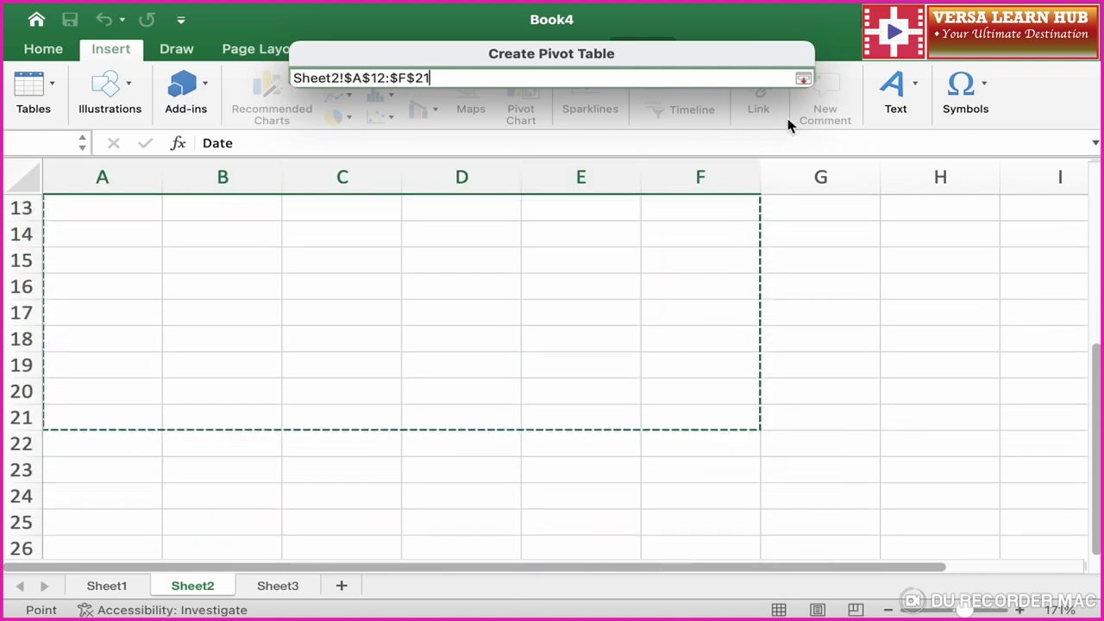
pyautogui.click(807, 79)
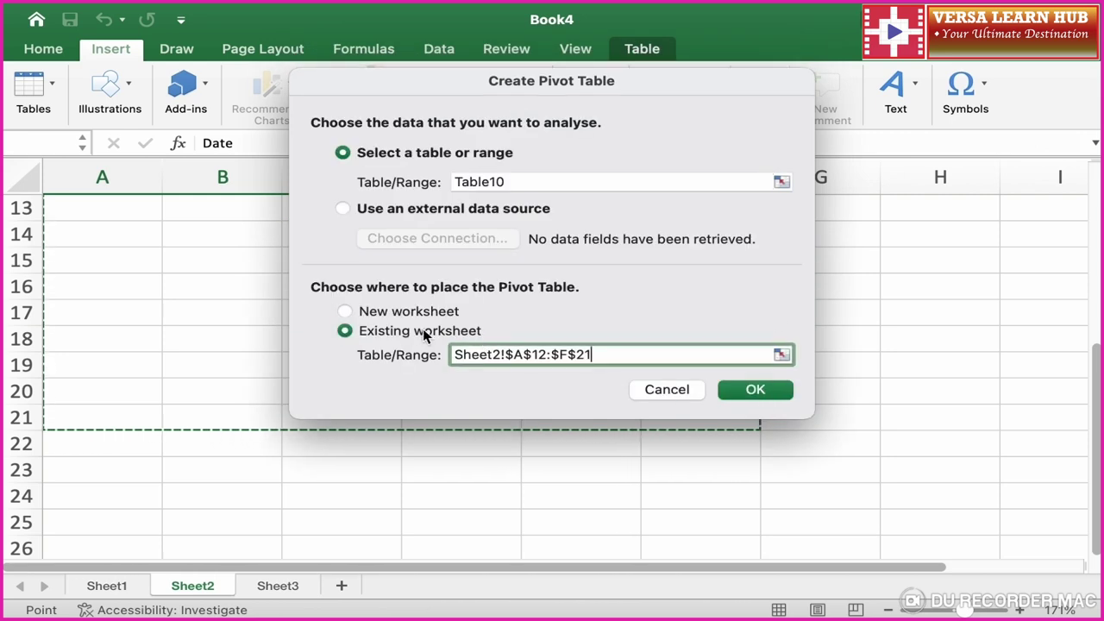
pyautogui.click(345, 312)
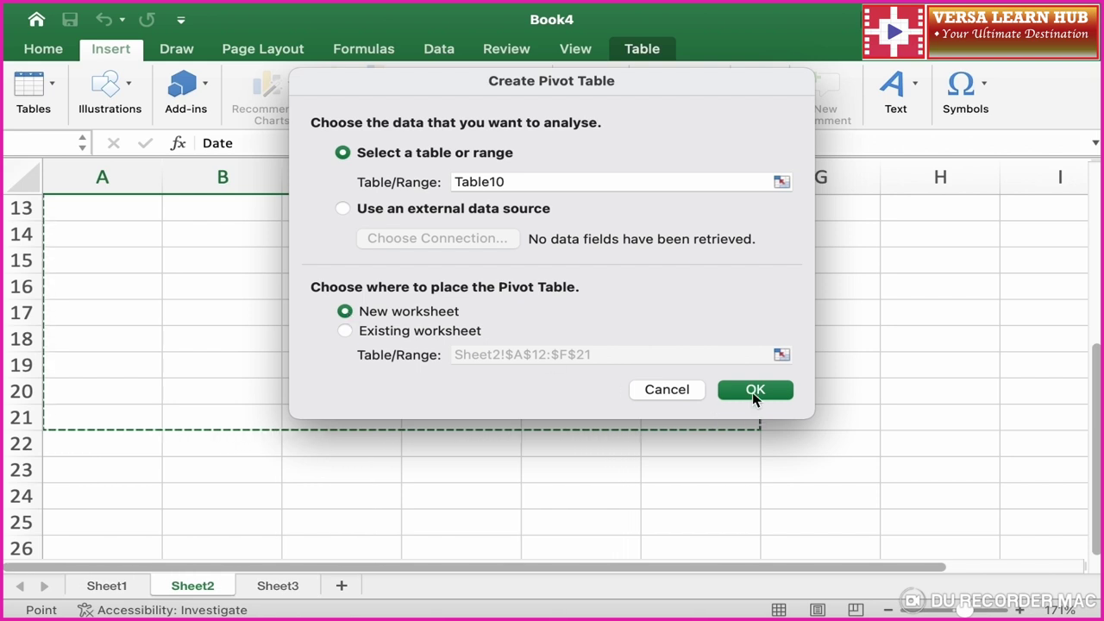
pyautogui.click(753, 390)
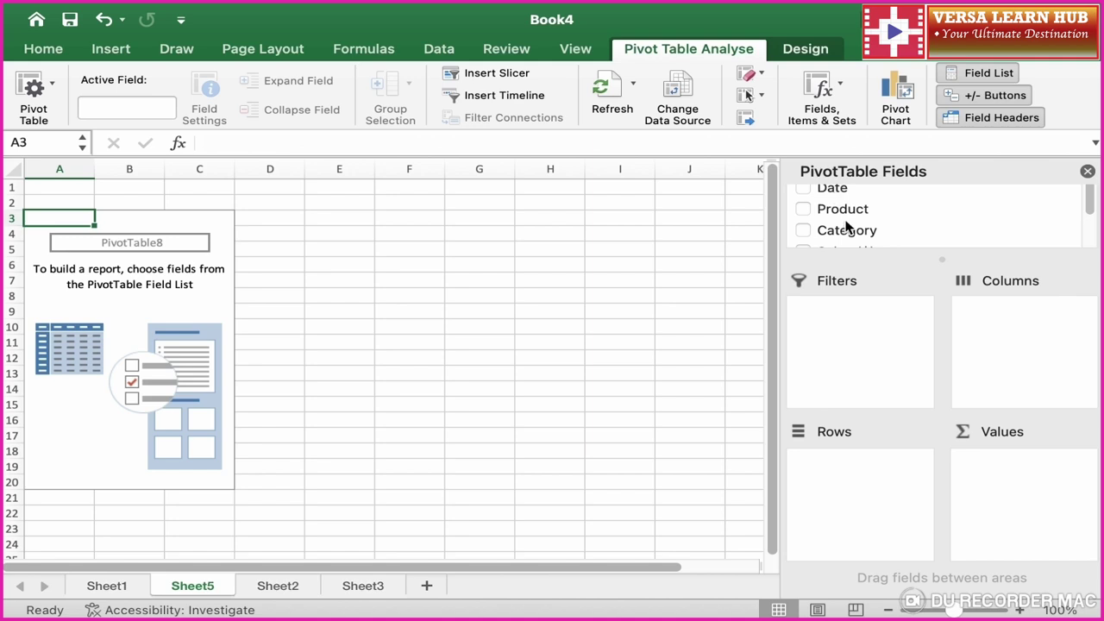
# Add Product to the pivot rows, listing Item A, Item B, Item C and a Grand Total.
pyautogui.scroll(-1, 848, 229)
pyautogui.scroll(-2, 848, 233)
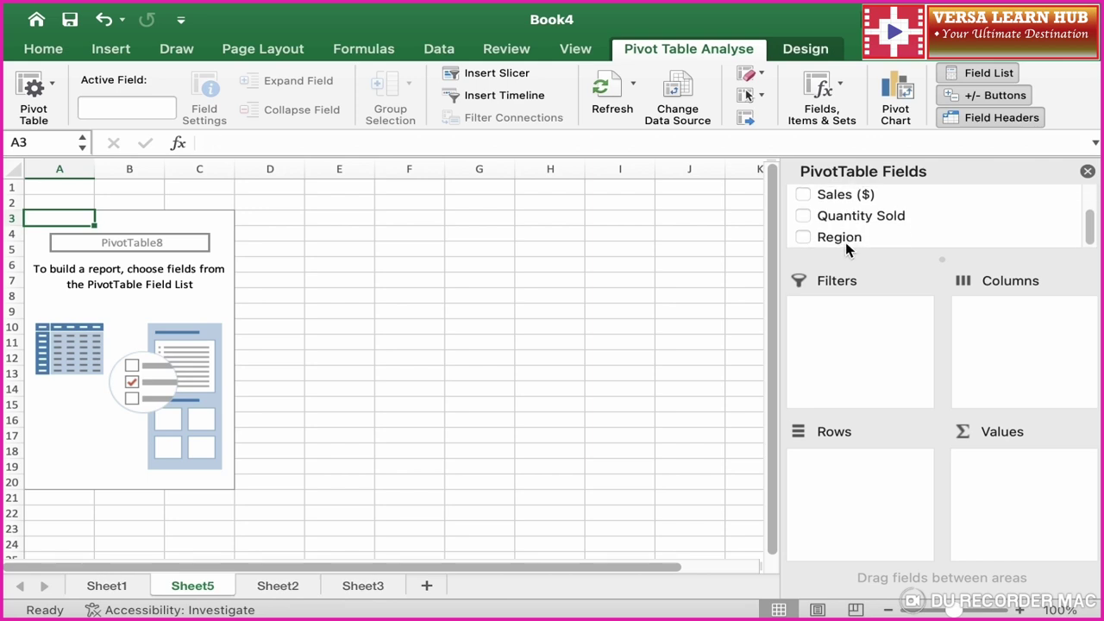
pyautogui.scroll(3, 847, 249)
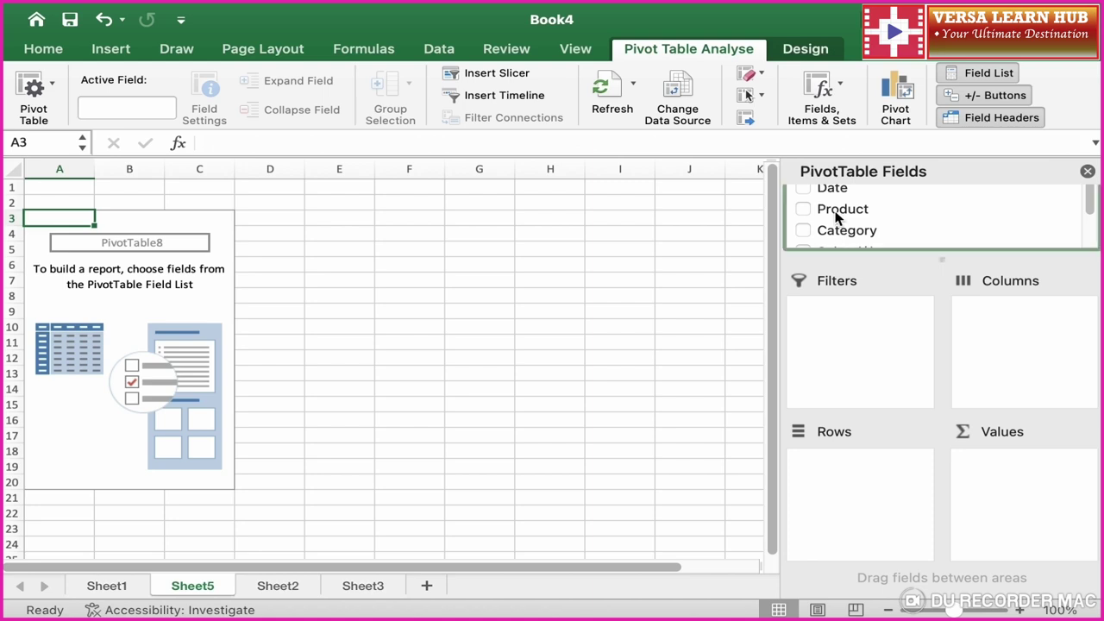
pyautogui.moveTo(836, 211); pyautogui.dragTo(862, 470)
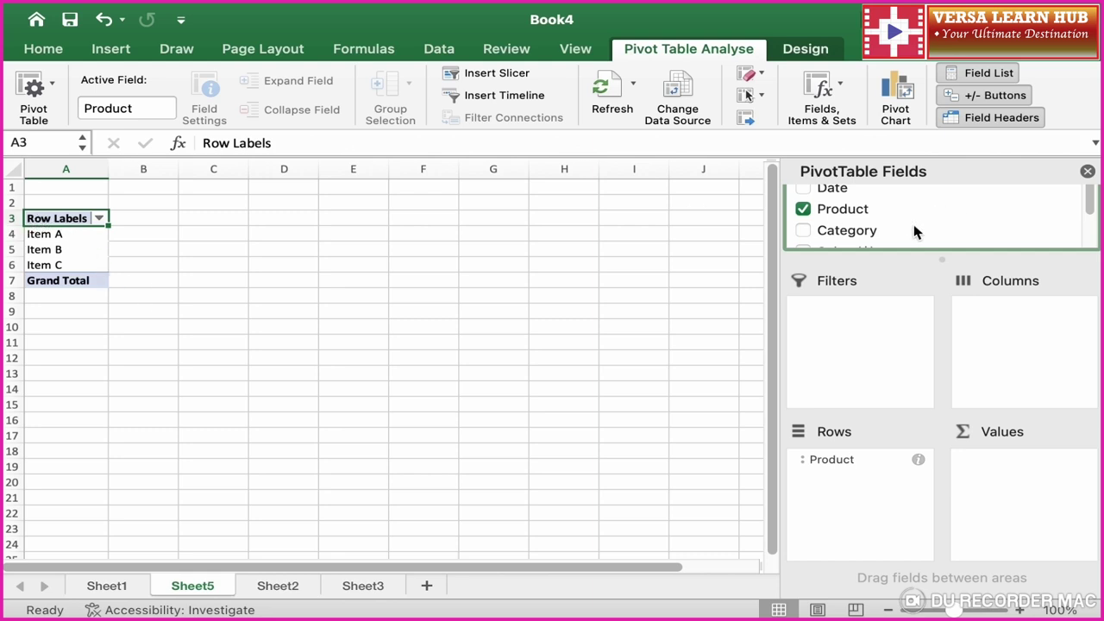
# Nest Category under Product in the rows, splitting each item into Clothing and Electronics.
pyautogui.scroll(-1, 916, 229)
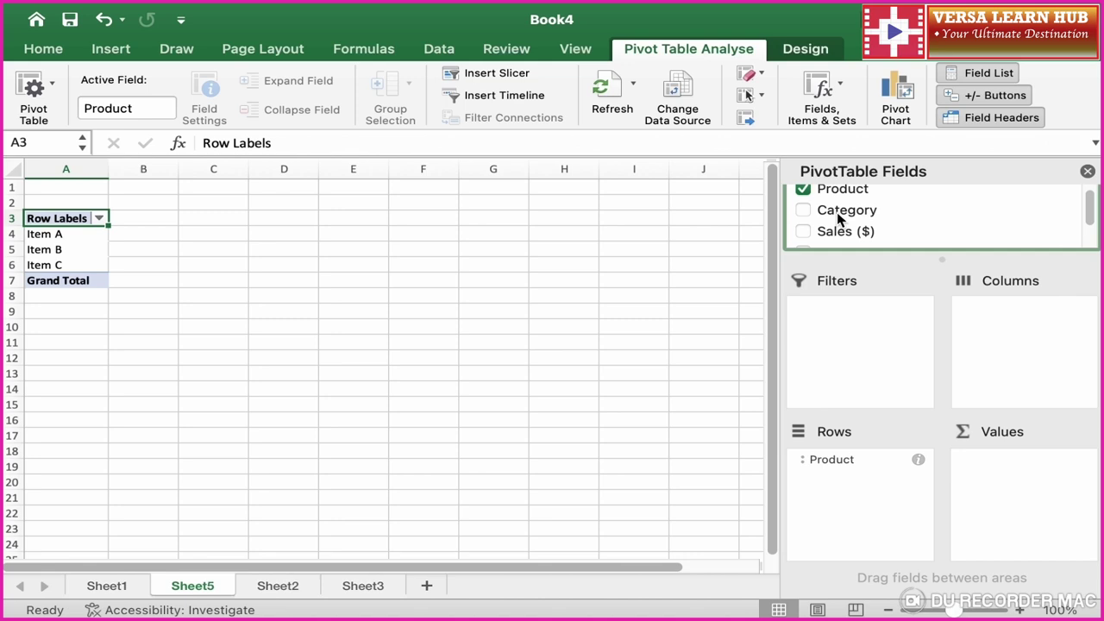
pyautogui.moveTo(838, 218); pyautogui.dragTo(856, 481)
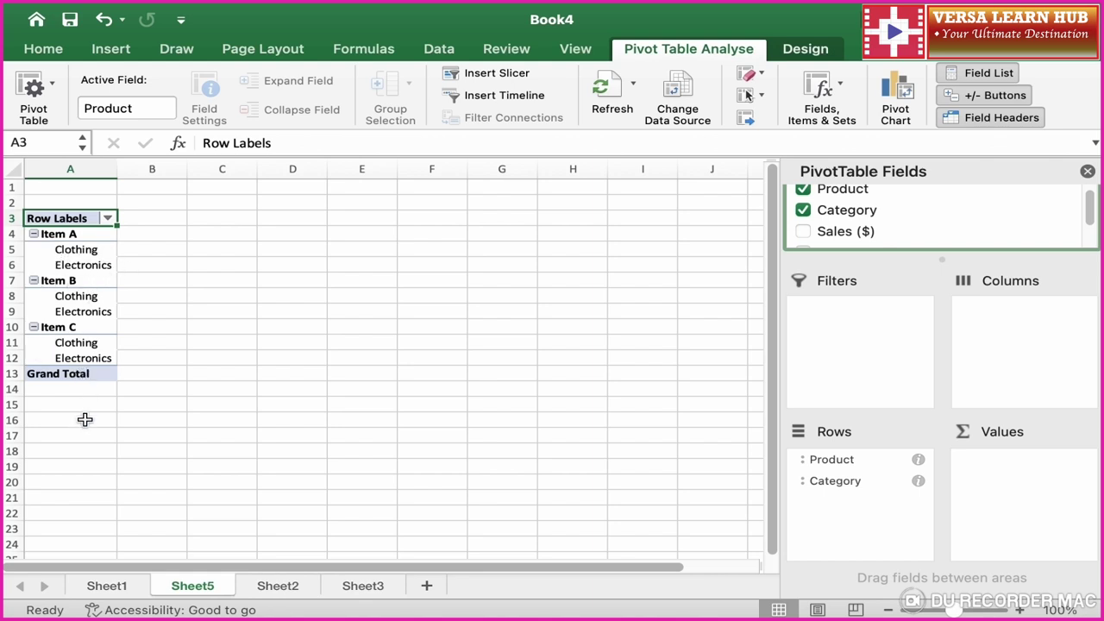
pyautogui.scroll(-2, 862, 220)
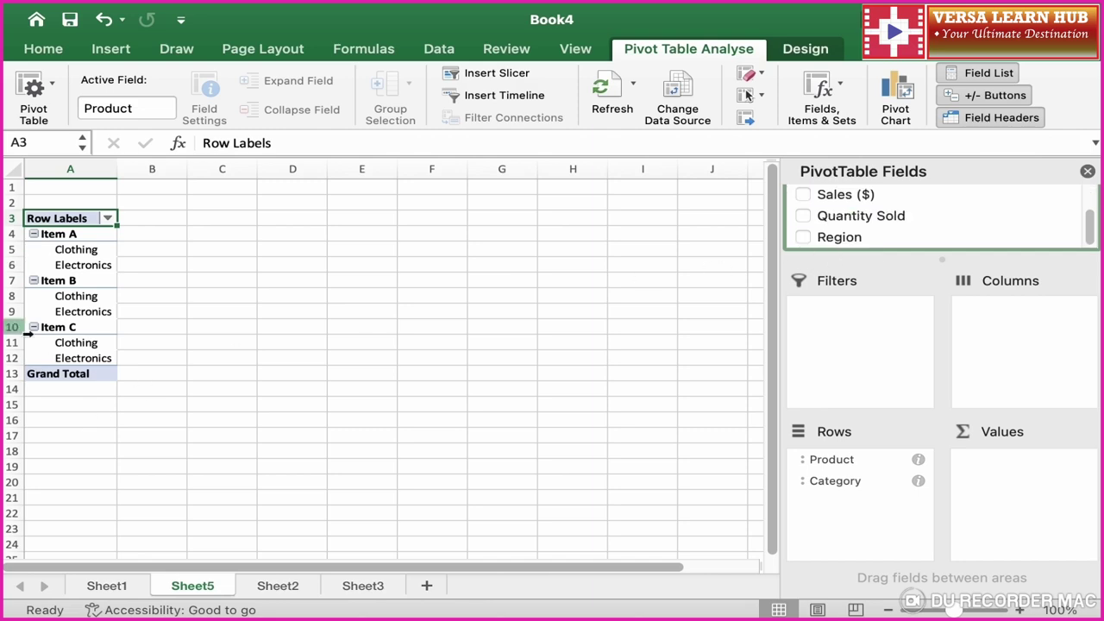
pyautogui.scroll(3, 143, 345)
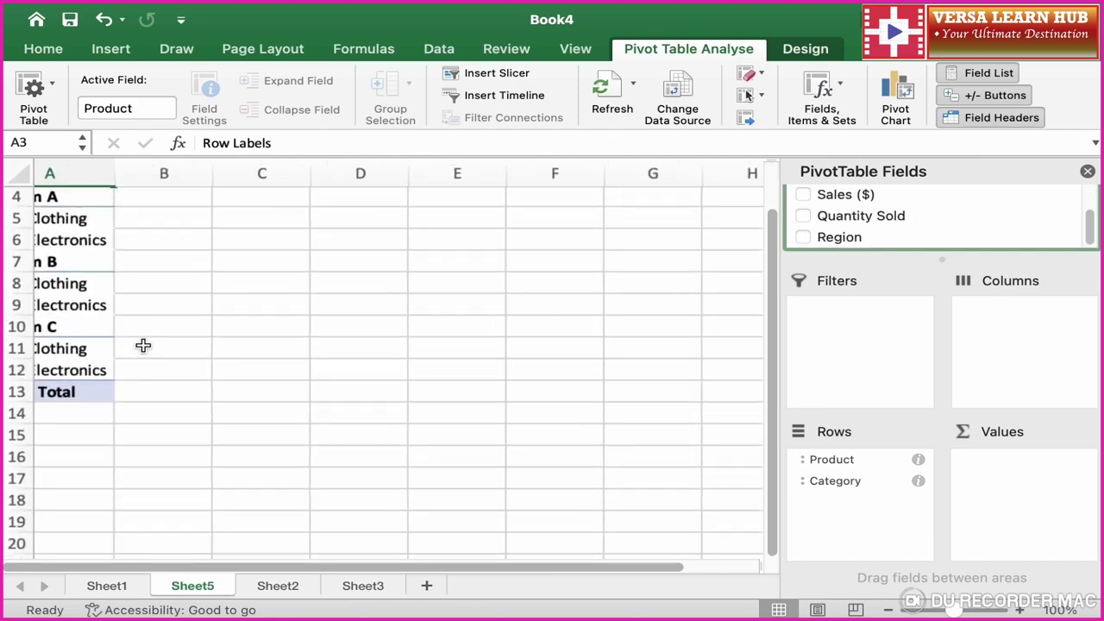
pyautogui.scroll(5, 225, 324)
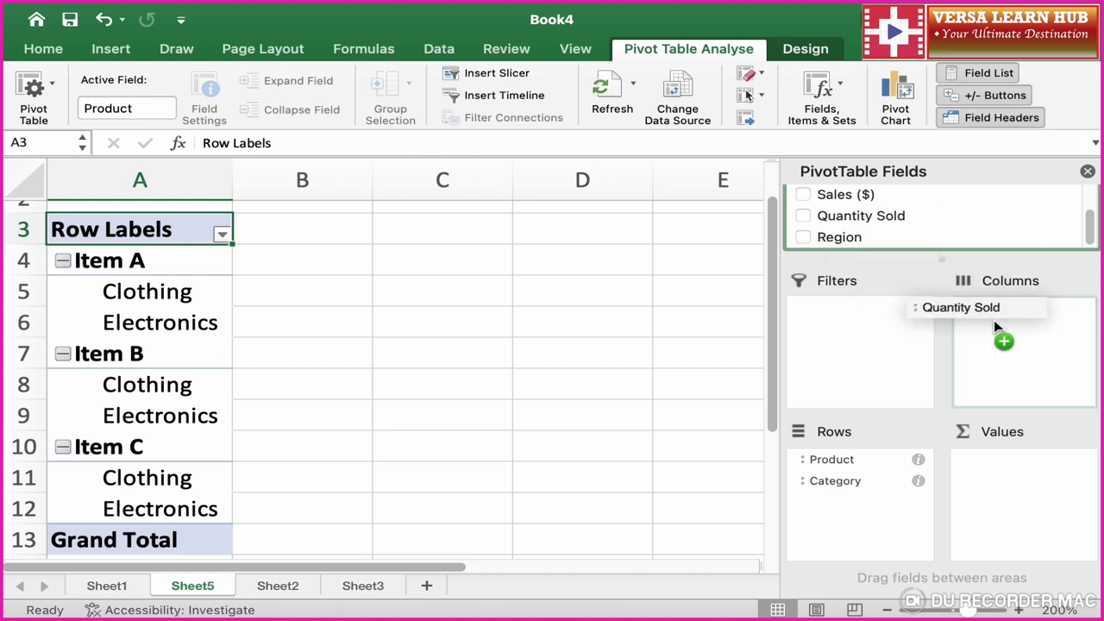
# Add Sum of Quantity Sold and Sum of Sales ($) values (totals 99 and 4800), then go to Sheet3.
pyautogui.moveTo(858, 223); pyautogui.dragTo(1026, 483)
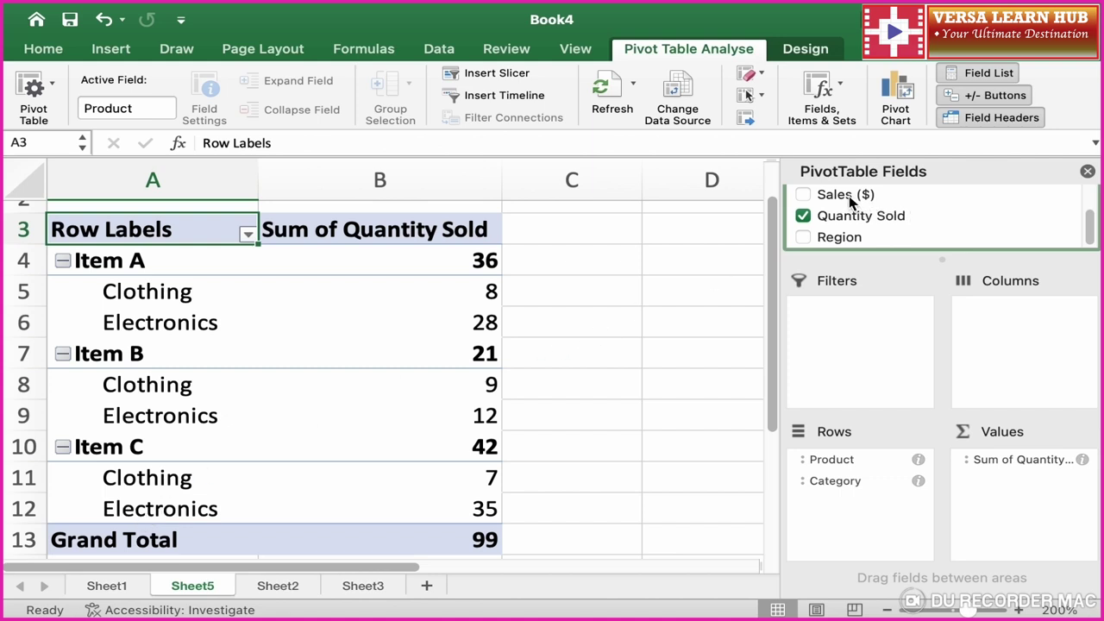
pyautogui.moveTo(849, 198)
pyautogui.mouseDown()
pyautogui.moveTo(1022, 421)
pyautogui.moveTo(1029, 479)
pyautogui.mouseUp()
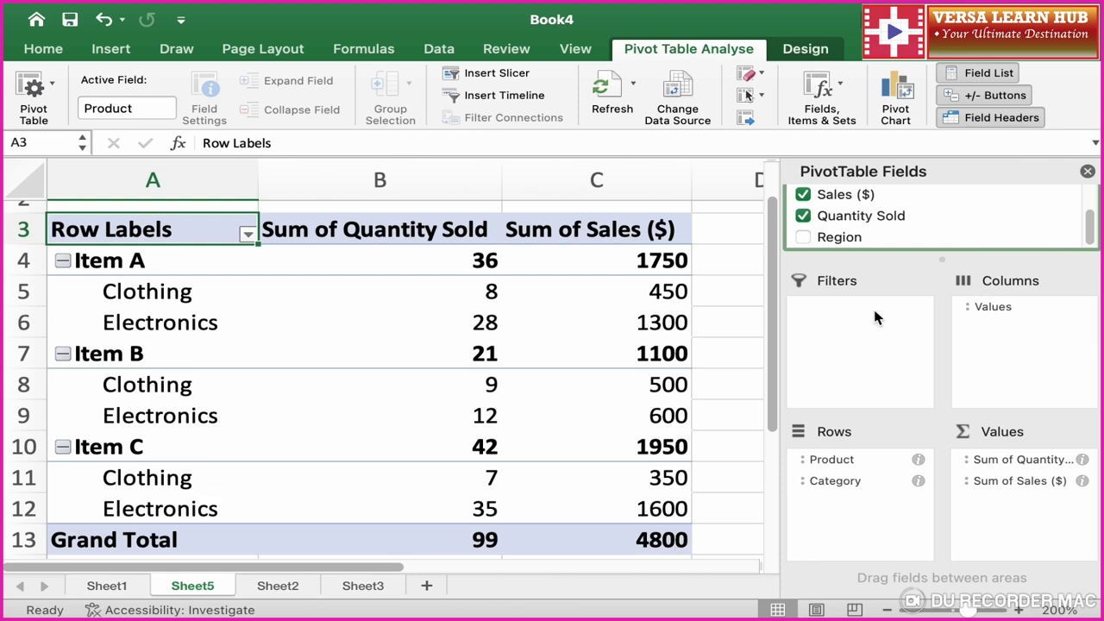
pyautogui.click(1088, 171)
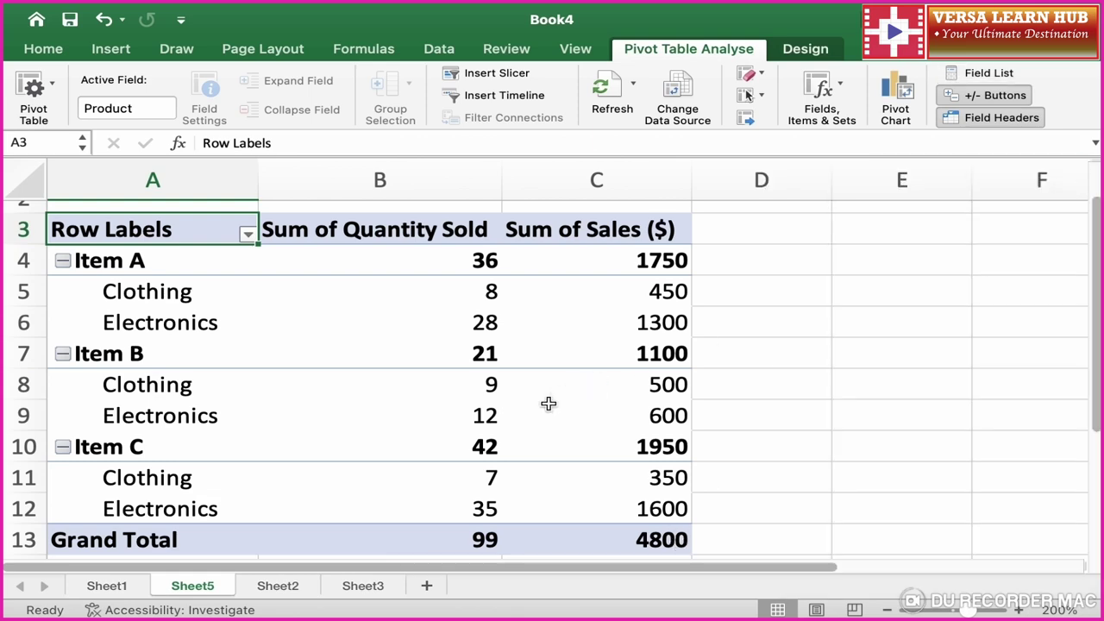
pyautogui.click(362, 586)
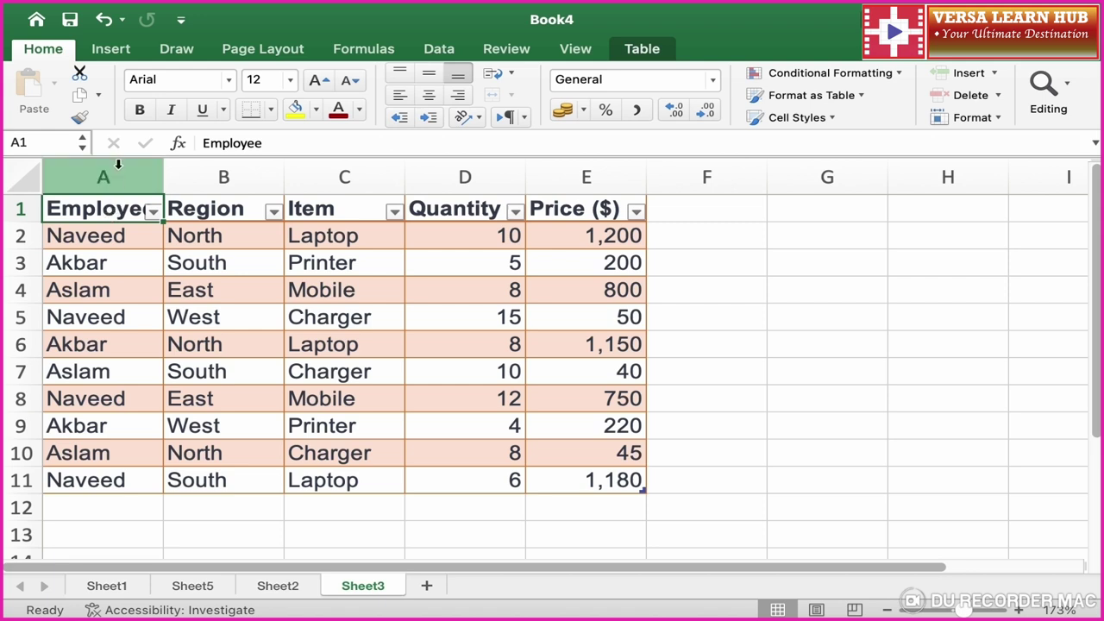
# Select the employee table's columns A–E in turn, finishing with the full range A1:E11.
pyautogui.click(117, 164)
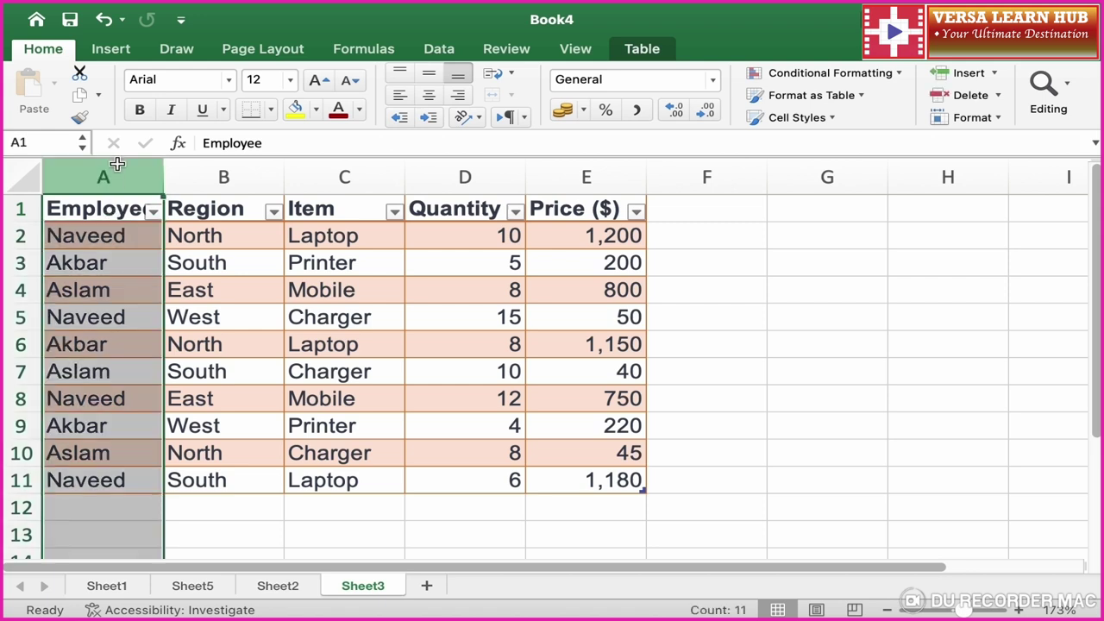
pyautogui.click(113, 234)
pyautogui.click(113, 261)
pyautogui.click(111, 289)
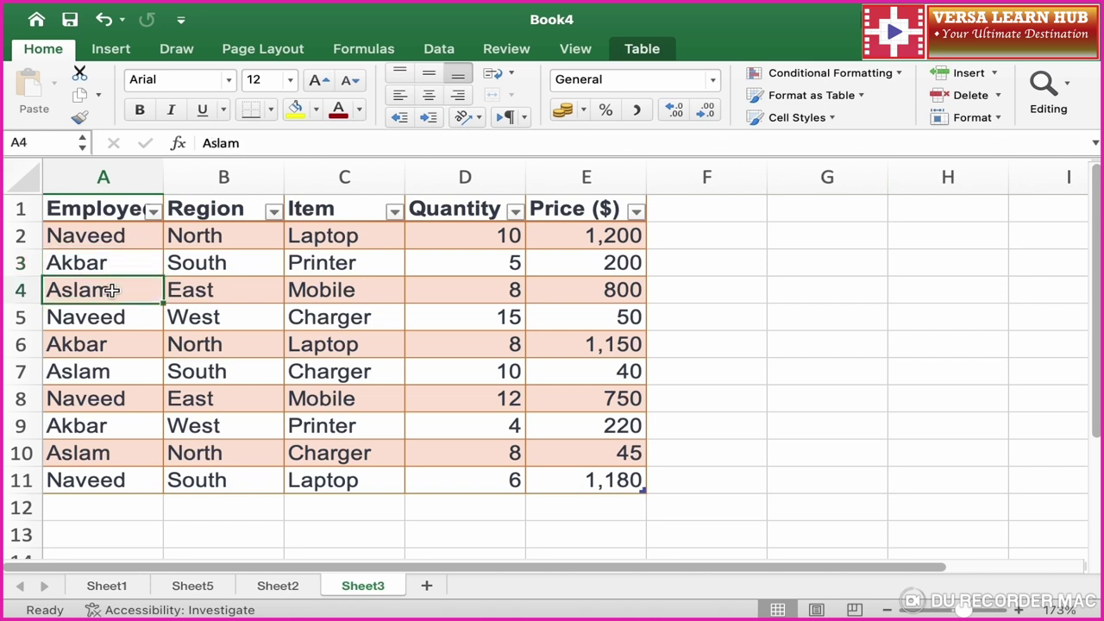
pyautogui.click(243, 173)
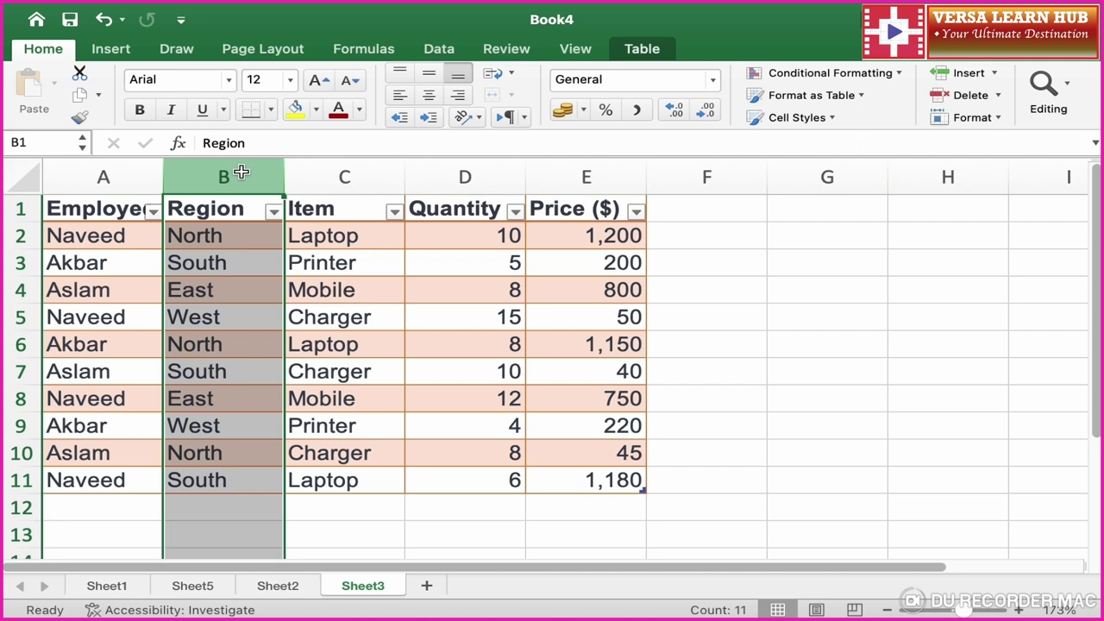
pyautogui.click(339, 176)
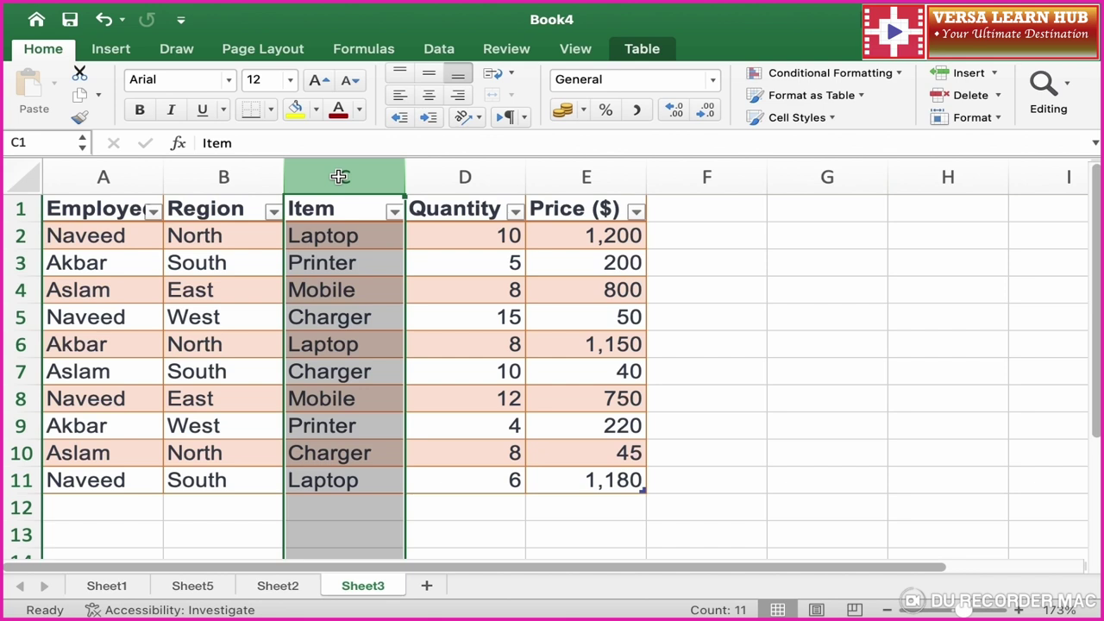
pyautogui.click(464, 168)
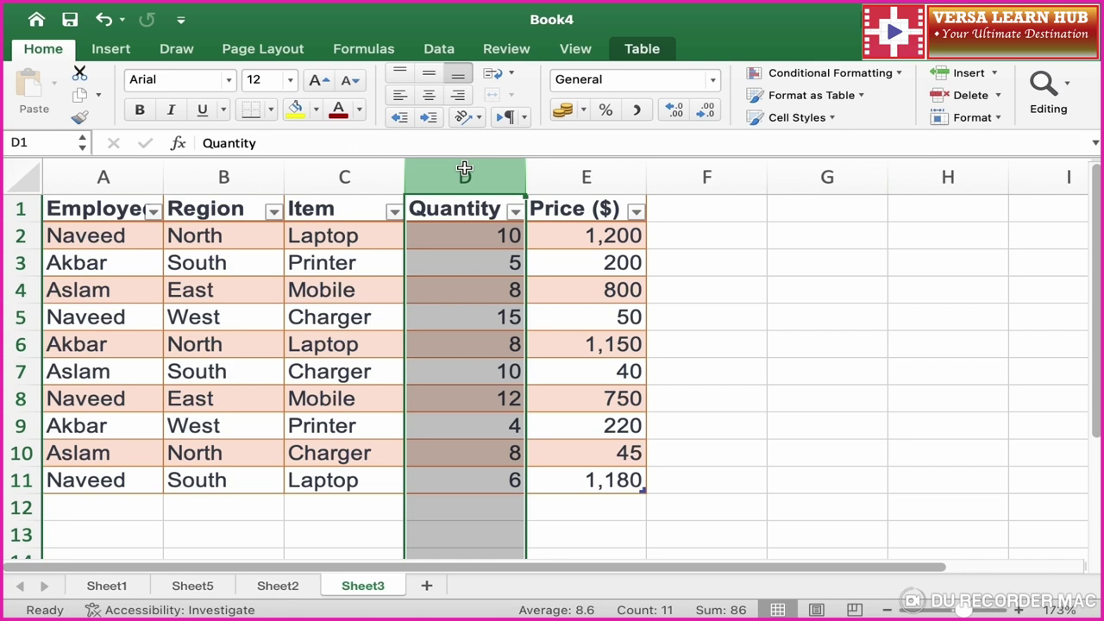
pyautogui.click(608, 170)
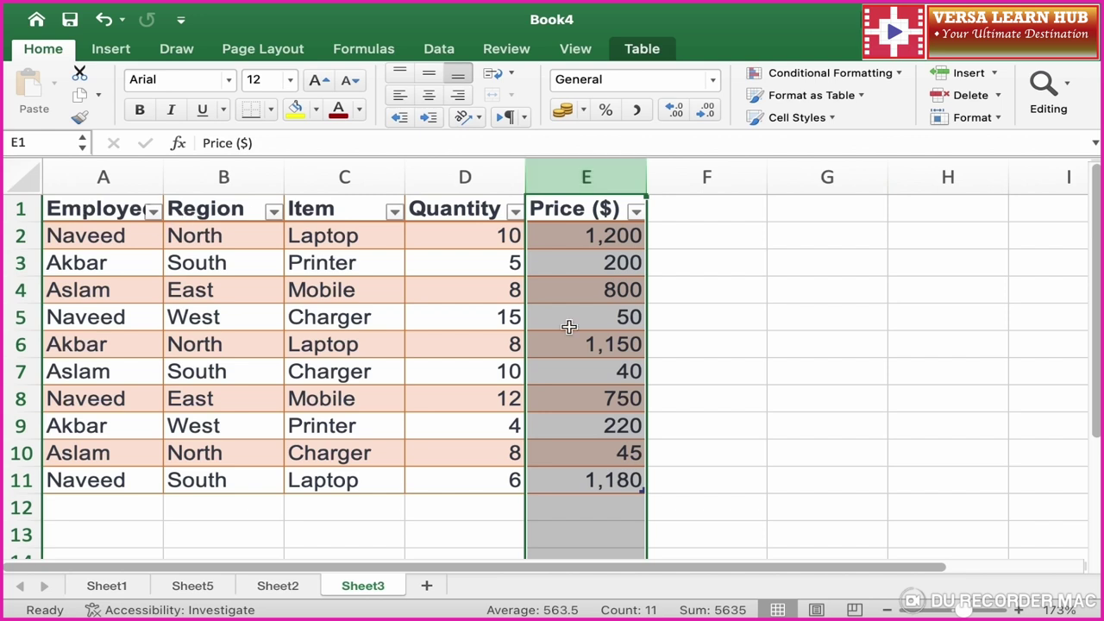
pyautogui.moveTo(106, 207); pyautogui.dragTo(591, 478)
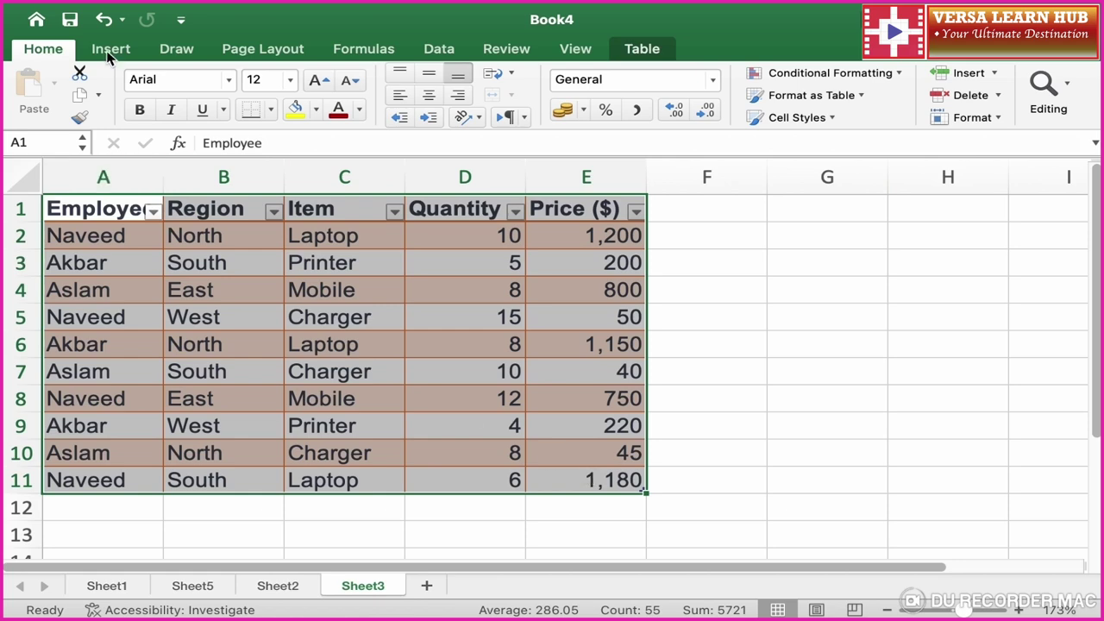
# Create PivotTable9 from the employee table Table11 on a new worksheet, Sheet6.
pyautogui.click(111, 48)
pyautogui.click(50, 95)
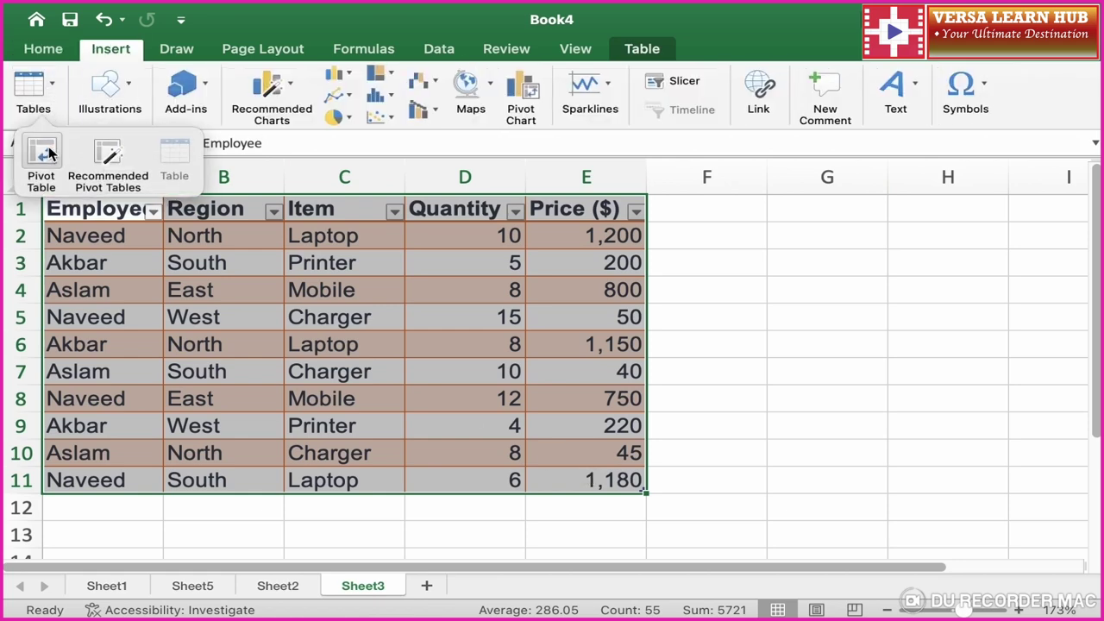
pyautogui.click(49, 152)
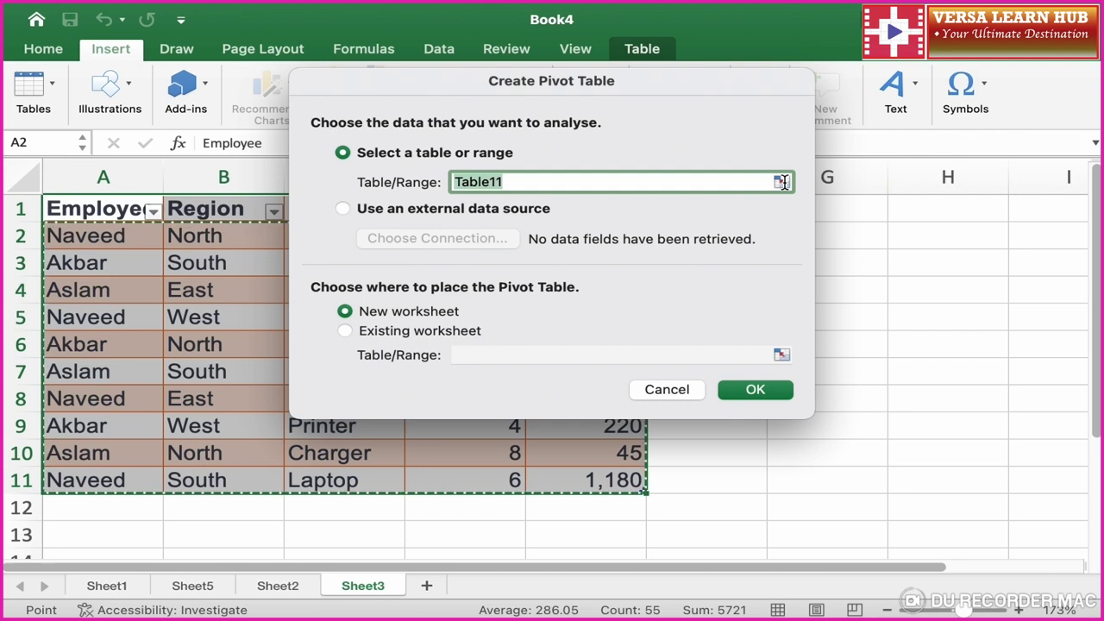
pyautogui.click(782, 182)
pyautogui.moveTo(77, 211)
pyautogui.mouseDown()
pyautogui.moveTo(479, 424)
pyautogui.moveTo(643, 484)
pyautogui.mouseUp()
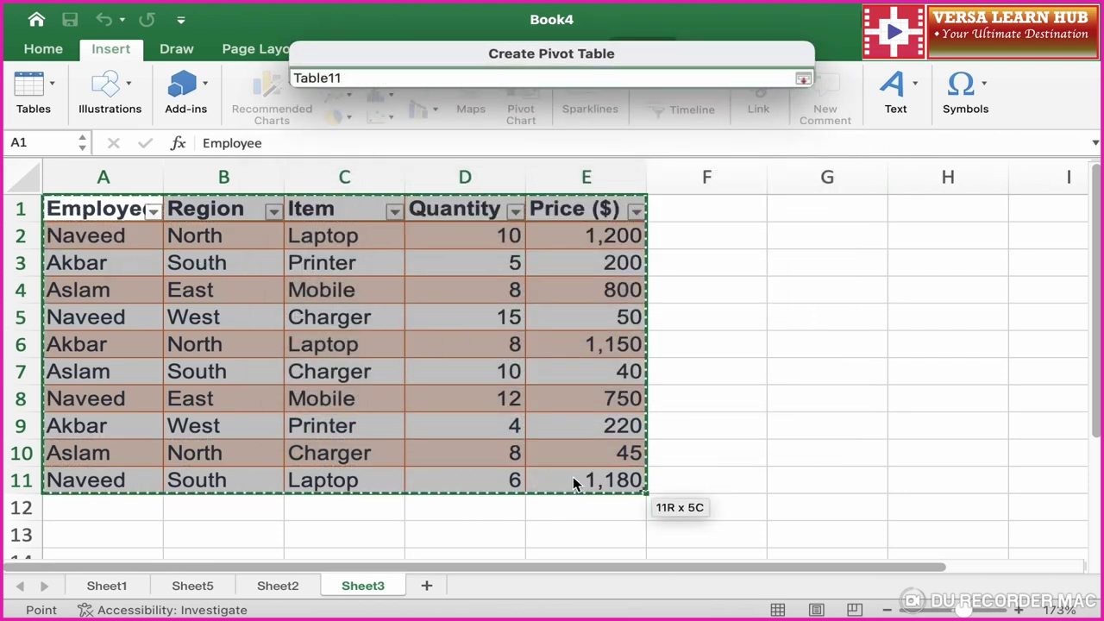
pyautogui.click(803, 78)
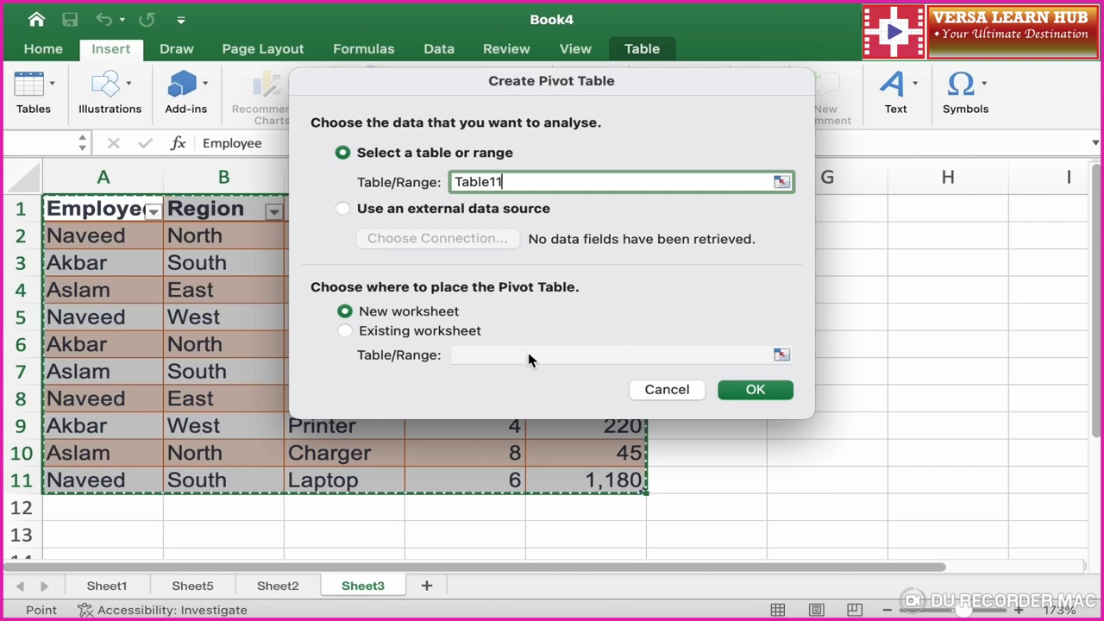
pyautogui.click(777, 396)
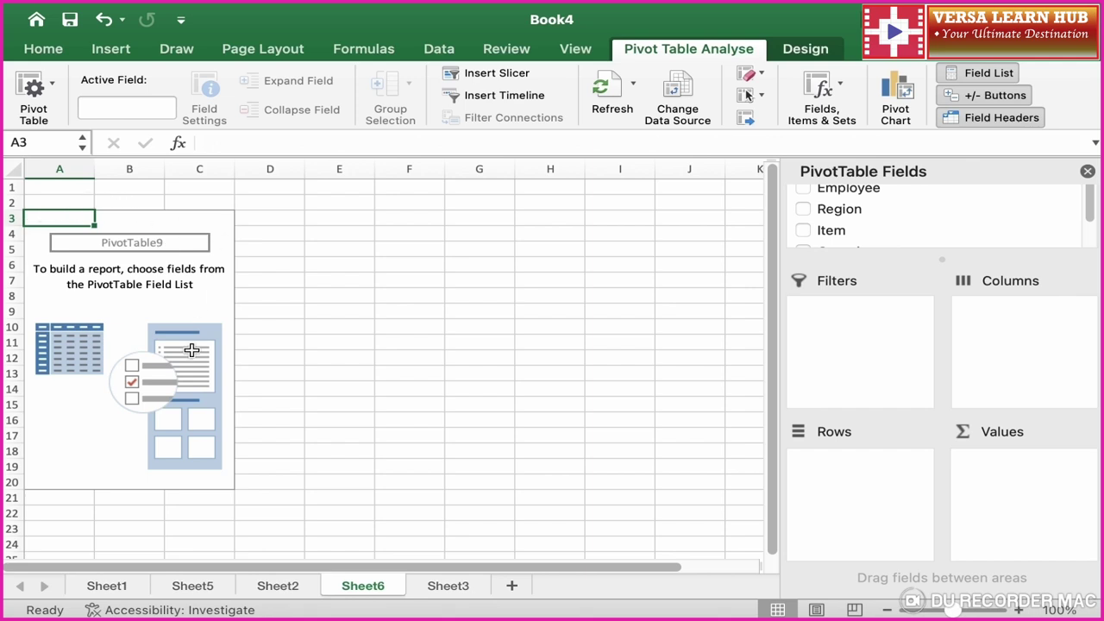
pyautogui.scroll(3, 226, 407)
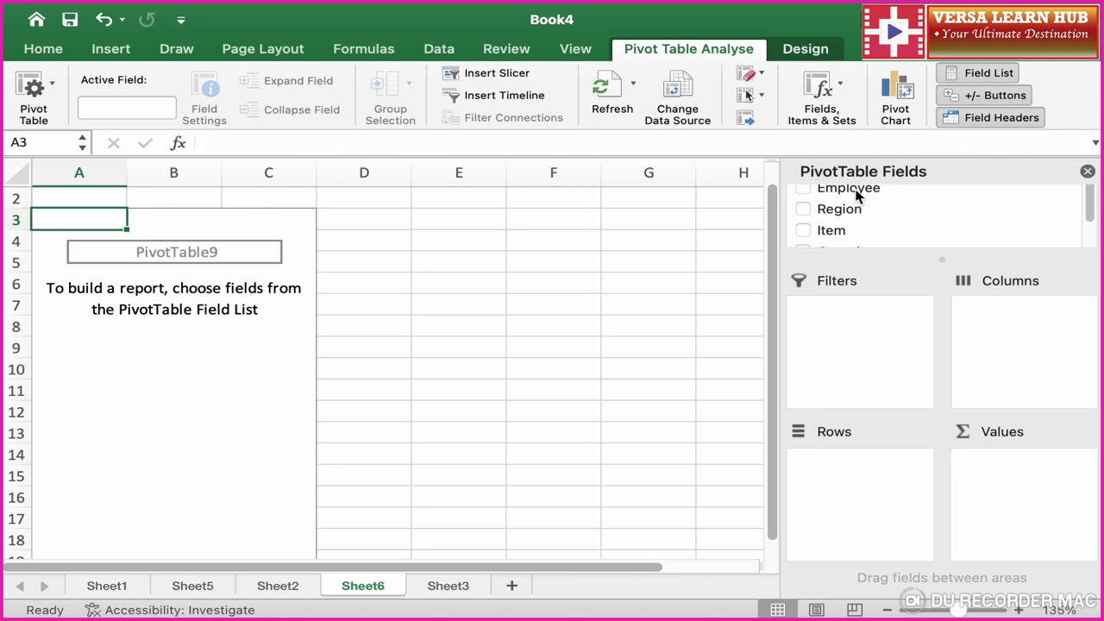
pyautogui.scroll(-2, 848, 226)
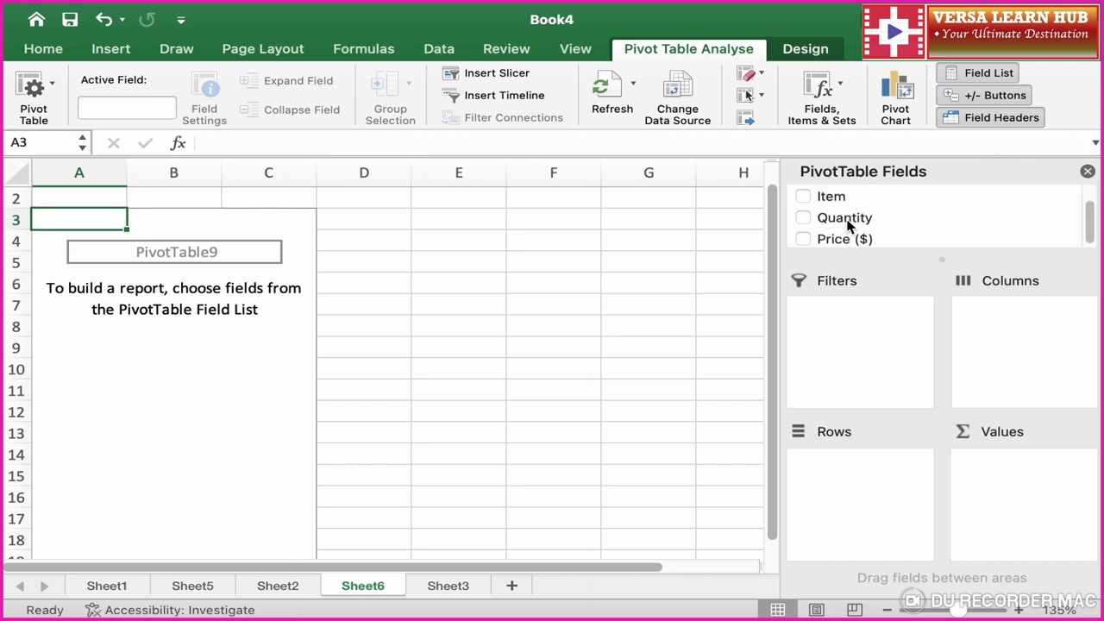
pyautogui.scroll(2, 847, 226)
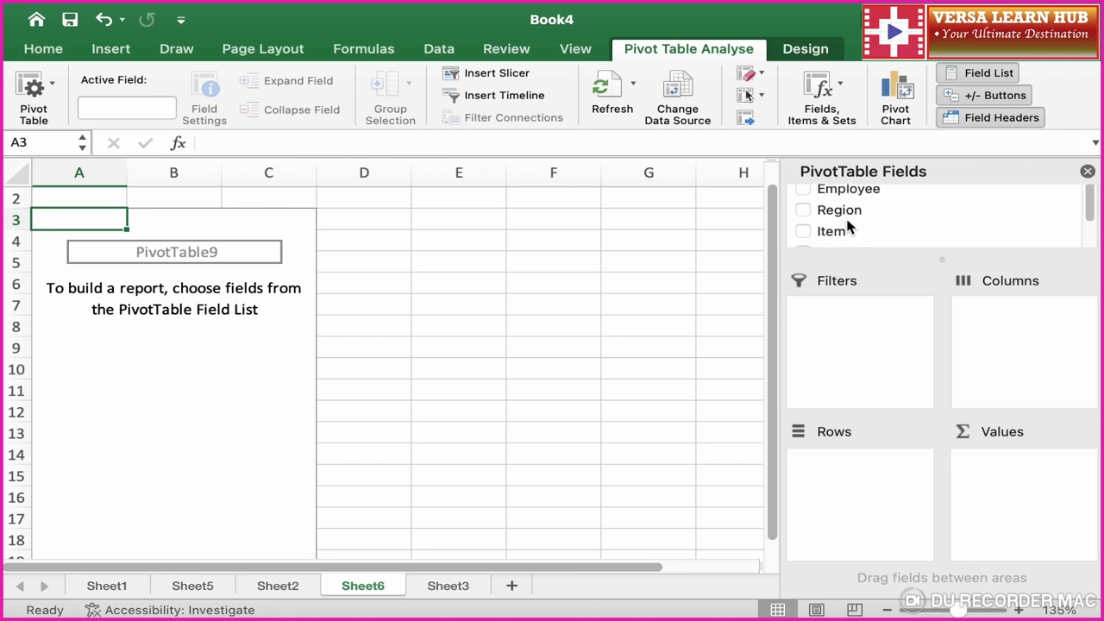
pyautogui.click(862, 189)
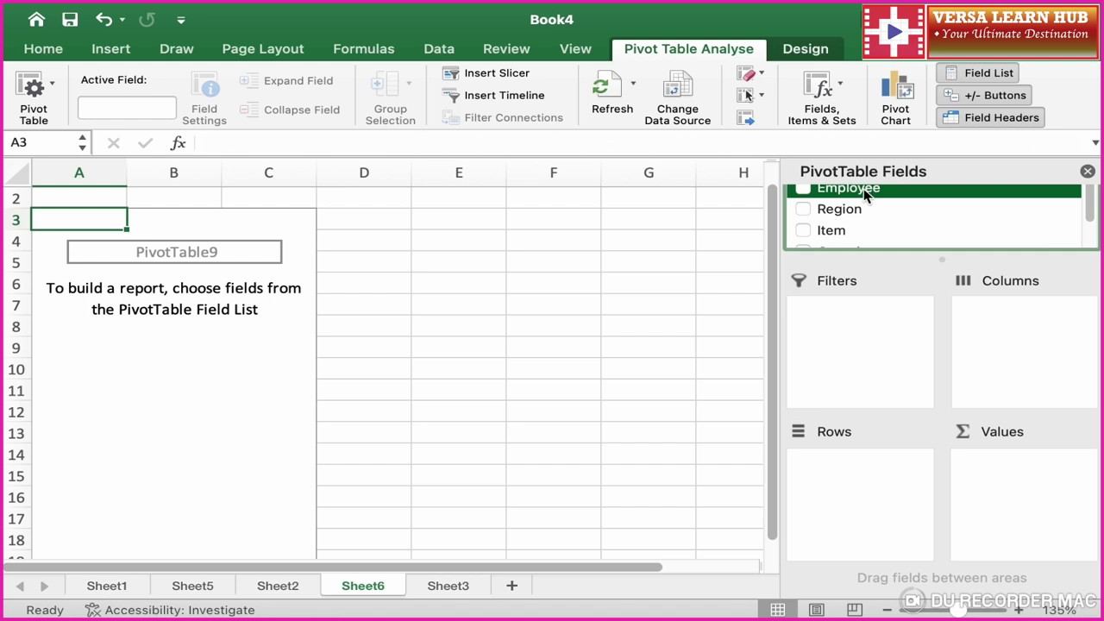
# Put Employee in the pivot rows with each employee's Items nested beneath.
pyautogui.moveTo(864, 188); pyautogui.dragTo(853, 463)
pyautogui.moveTo(858, 481); pyautogui.dragTo(858, 479)
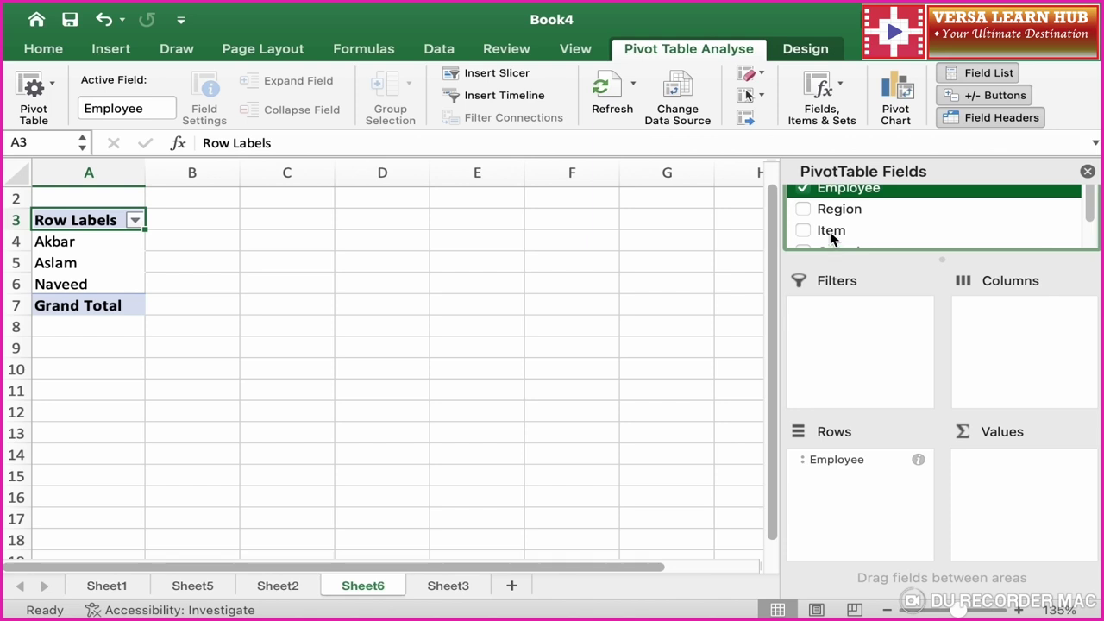
pyautogui.moveTo(831, 238); pyautogui.dragTo(856, 483)
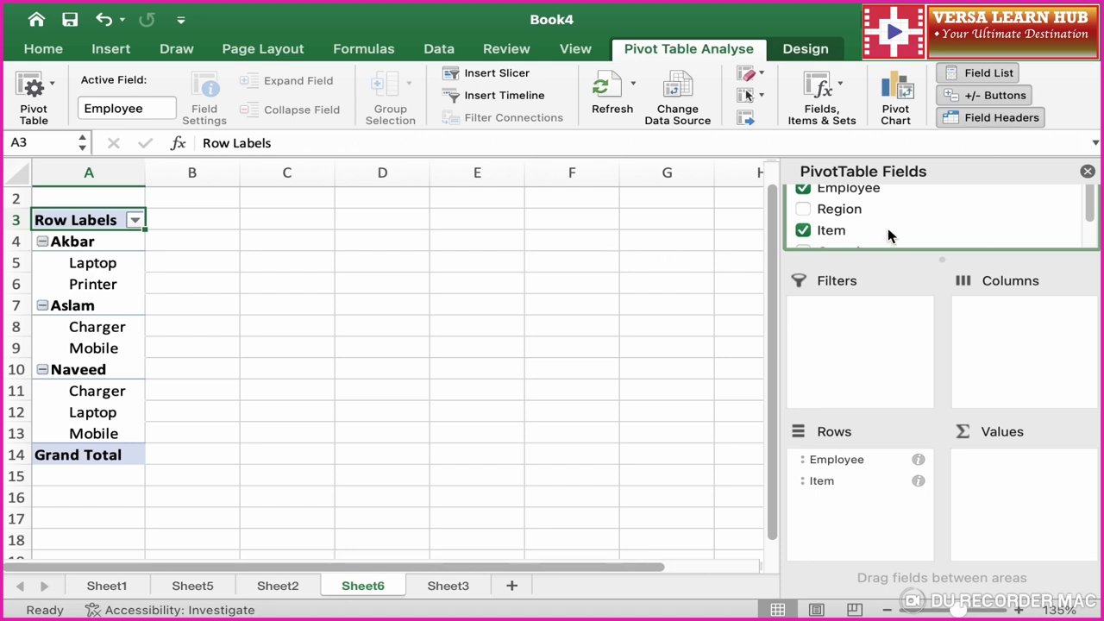
pyautogui.scroll(-2, 890, 235)
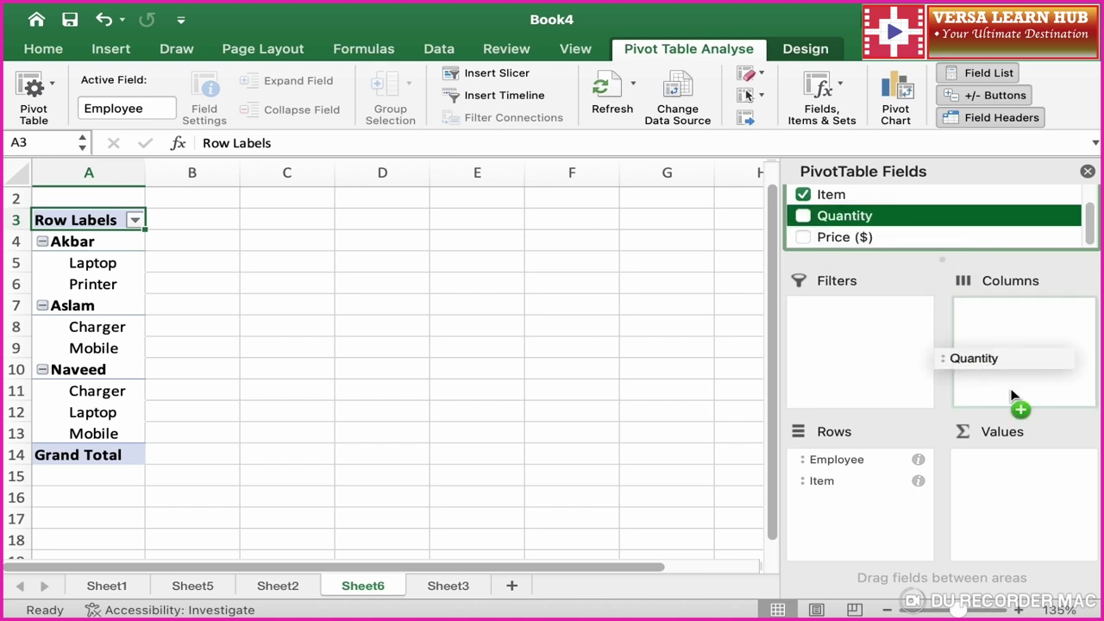
# Add Sum of Quantity and Sum of Price ($) values, giving Grand Totals of 86 and 5635.
pyautogui.moveTo(850, 222); pyautogui.dragTo(1016, 469)
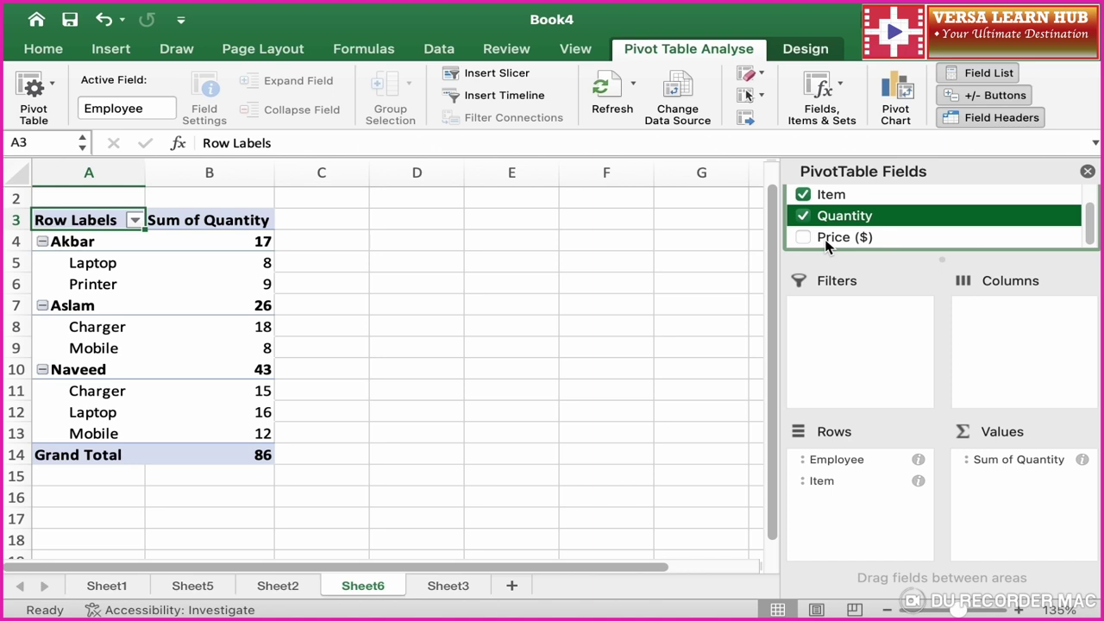
pyautogui.moveTo(825, 239); pyautogui.dragTo(1024, 478)
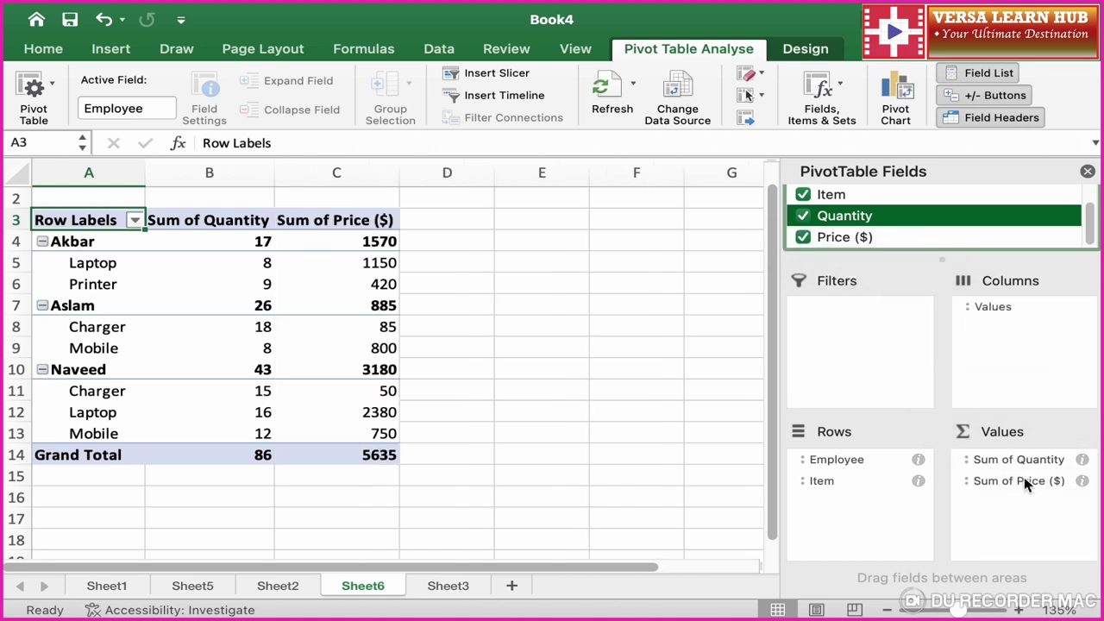
pyautogui.click(377, 243)
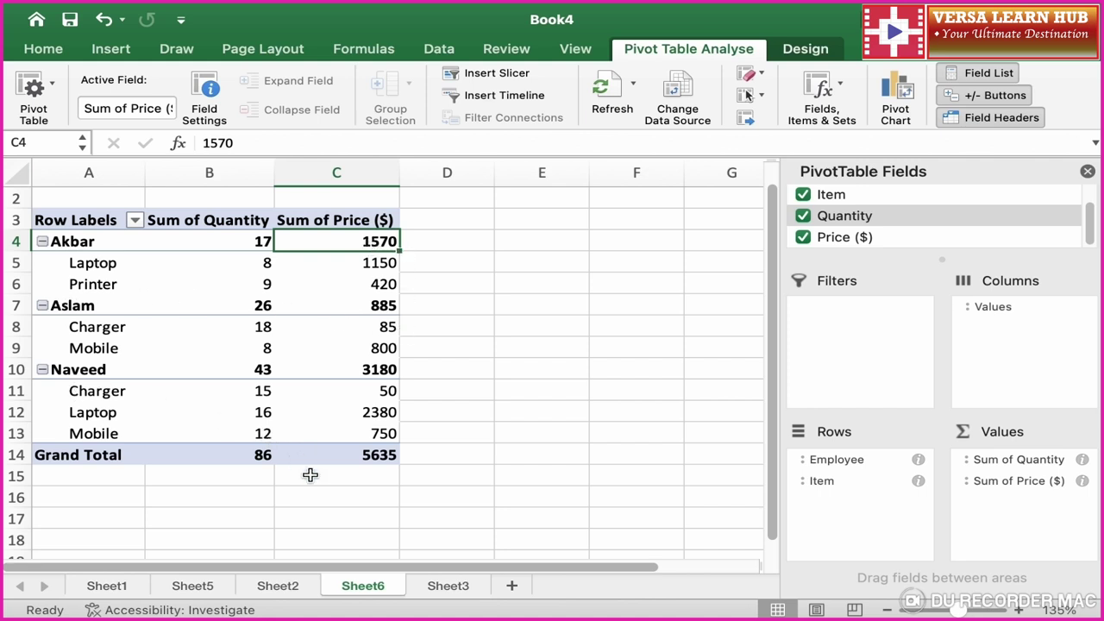
# Close the fields pane, select the pivot table A3:C14, and show the Insert commands.
pyautogui.click(1088, 170)
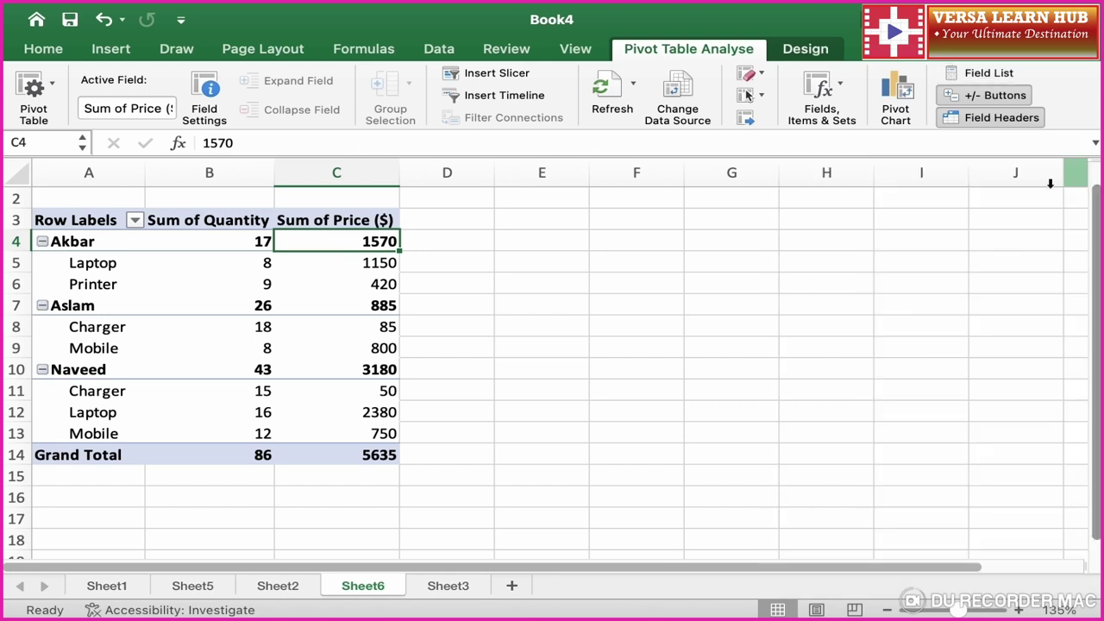
pyautogui.moveTo(52, 221); pyautogui.dragTo(340, 446)
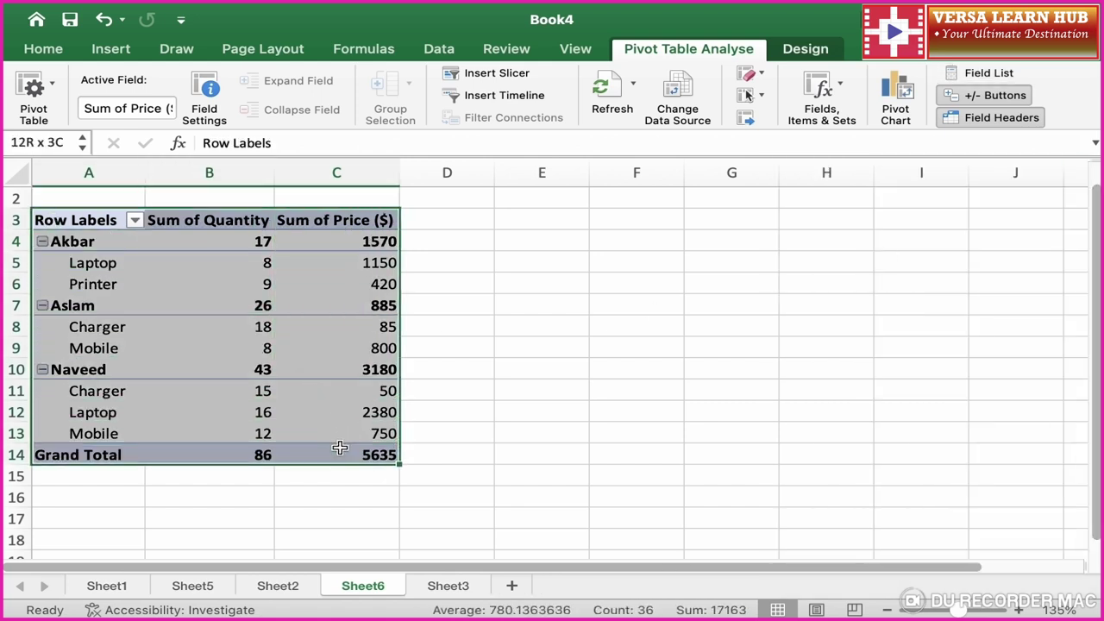
pyautogui.scroll(3, 340, 447)
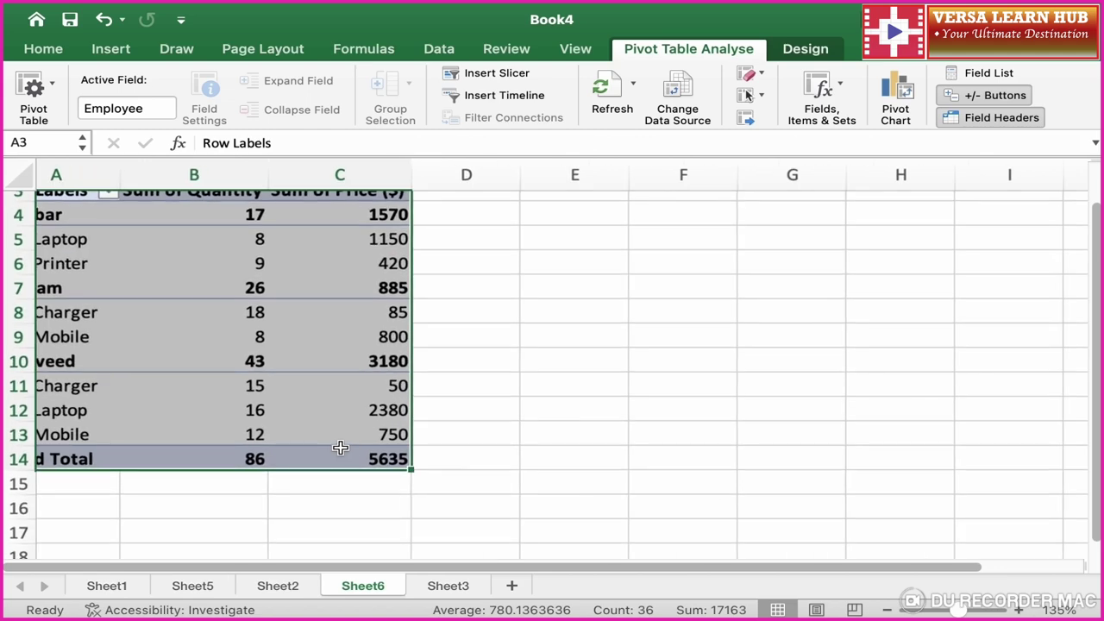
pyautogui.scroll(2, 340, 447)
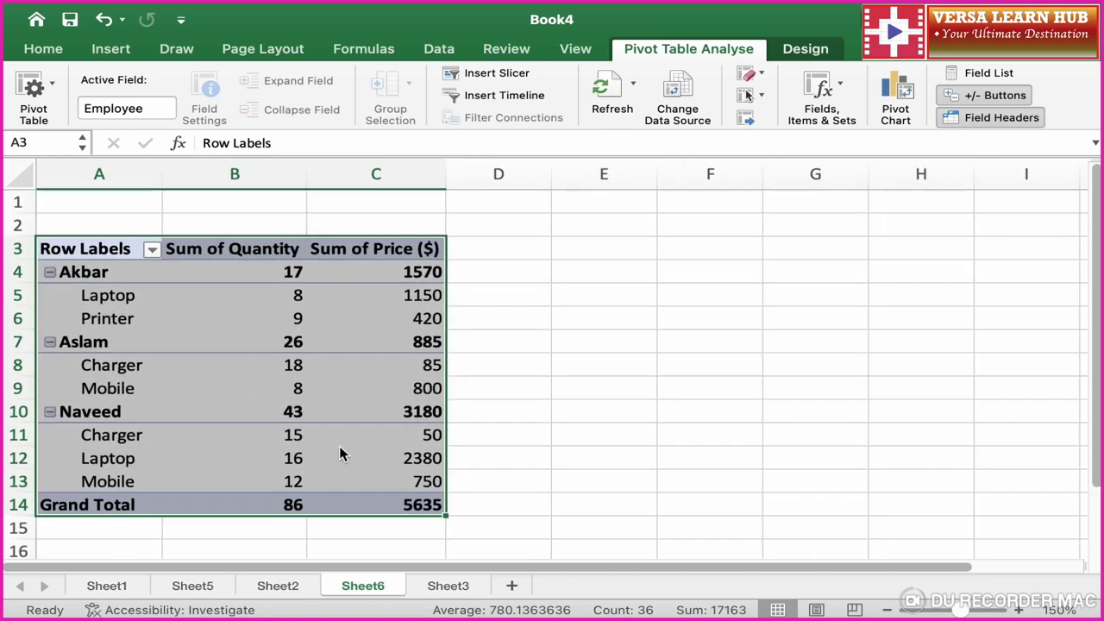
pyautogui.click(110, 49)
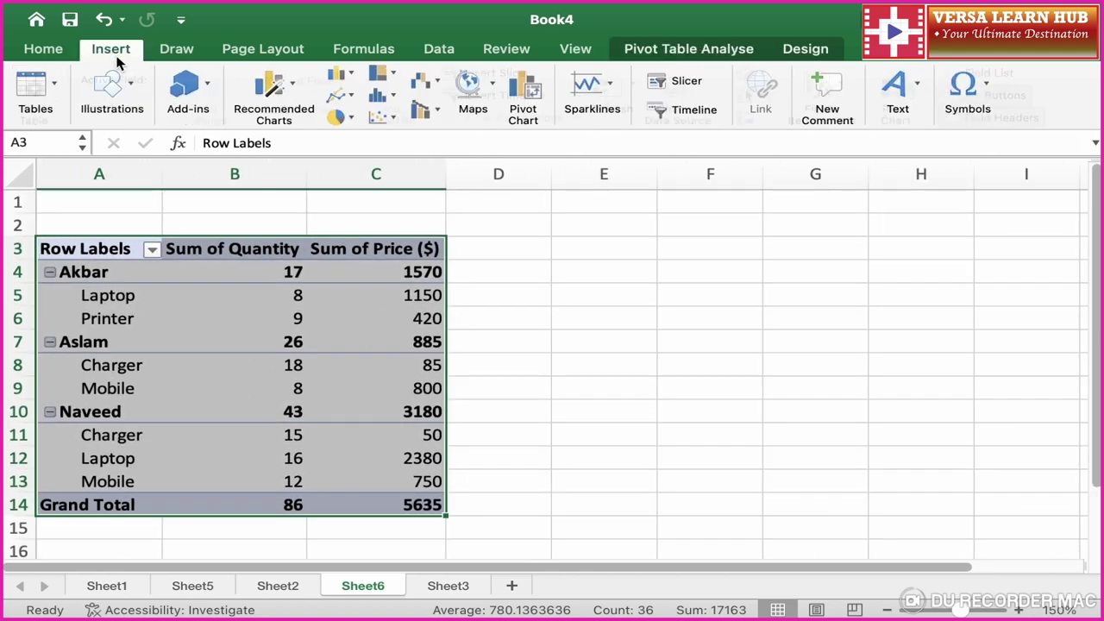
# Insert a clustered column PivotChart, narrow it, and place it right of the pivot table.
pyautogui.click(521, 96)
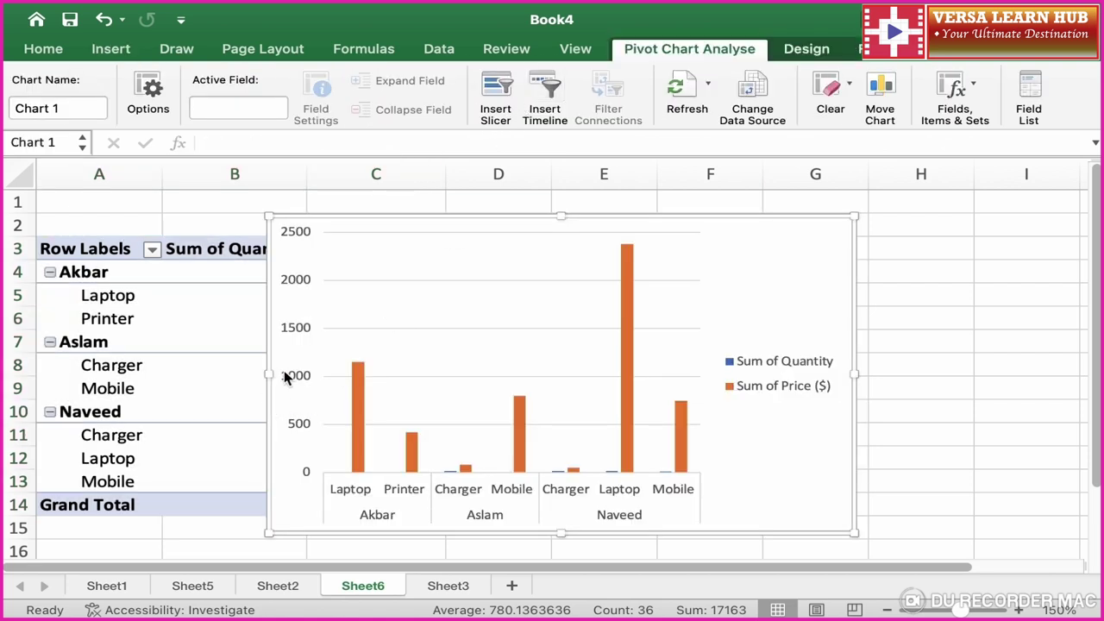
pyautogui.moveTo(269, 374); pyautogui.dragTo(373, 374)
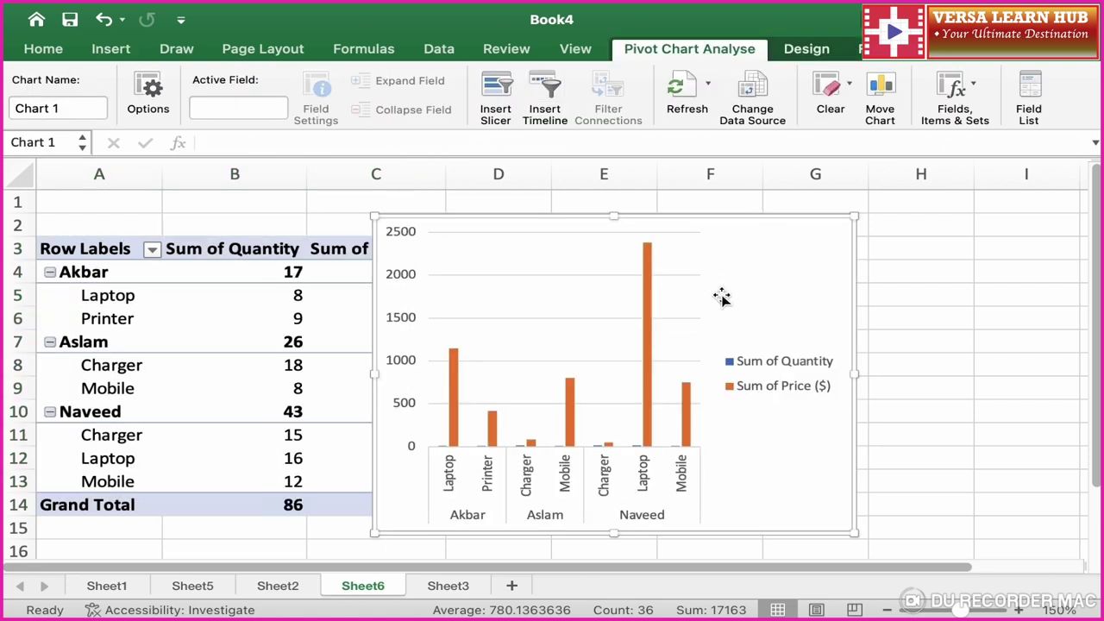
pyautogui.moveTo(688, 219); pyautogui.dragTo(800, 226)
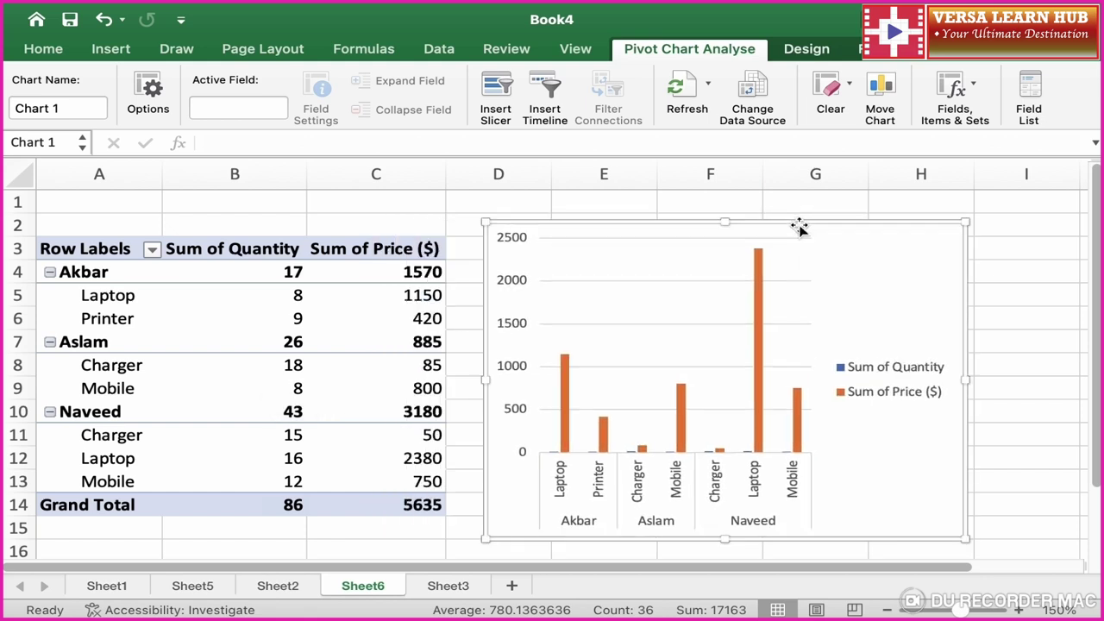
# Change Chart 1's type to a clustered bar chart with horizontal bars per employee item.
pyautogui.rightClick(799, 226)
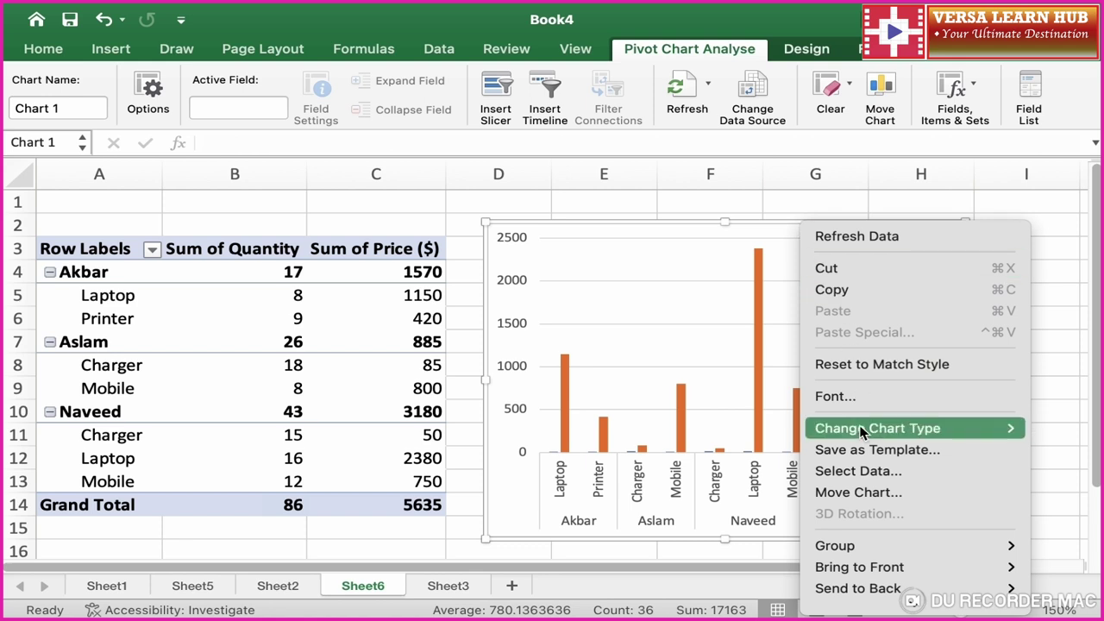
pyautogui.moveTo(863, 435)
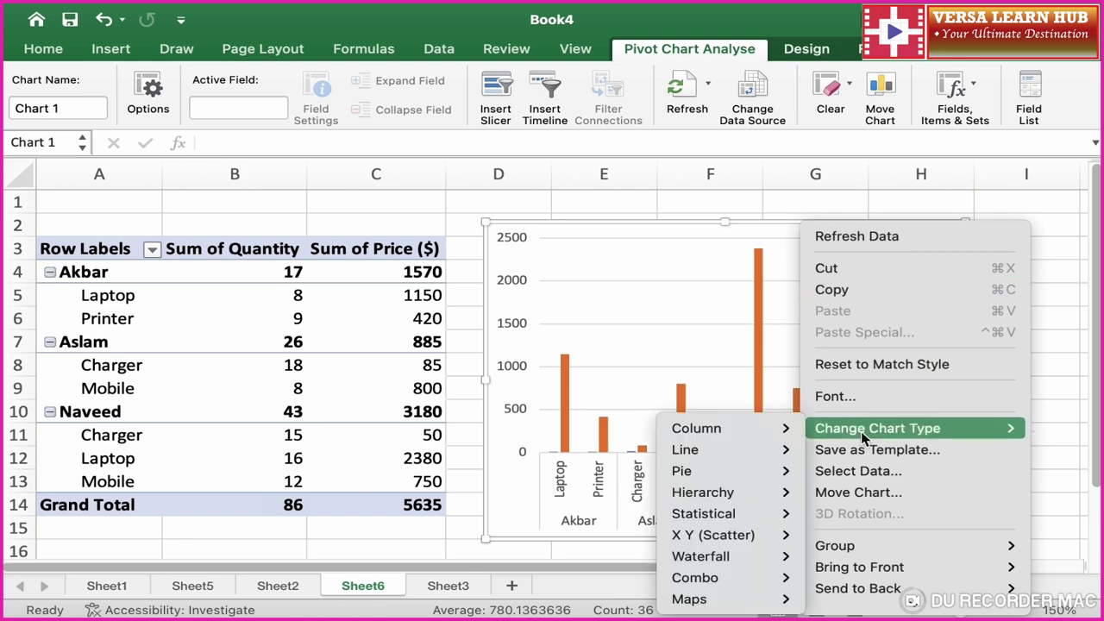
pyautogui.moveTo(738, 429)
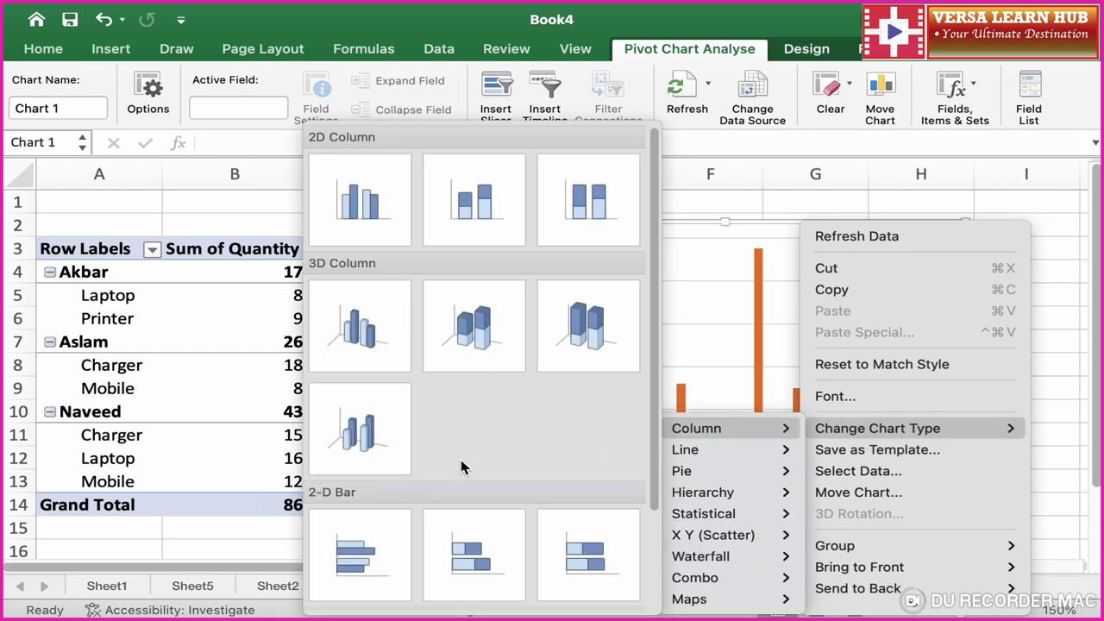
pyautogui.click(360, 553)
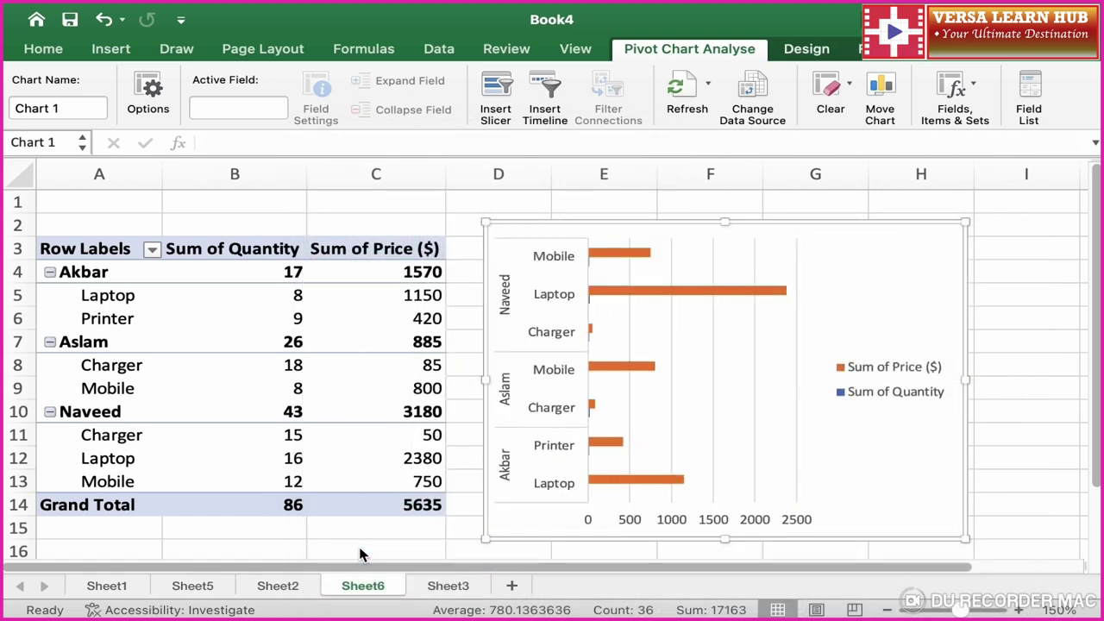
# Change Chart 1 to a 3-D pie showing Sum of Quantity per employee-item pair.
pyautogui.rightClick(962, 274)
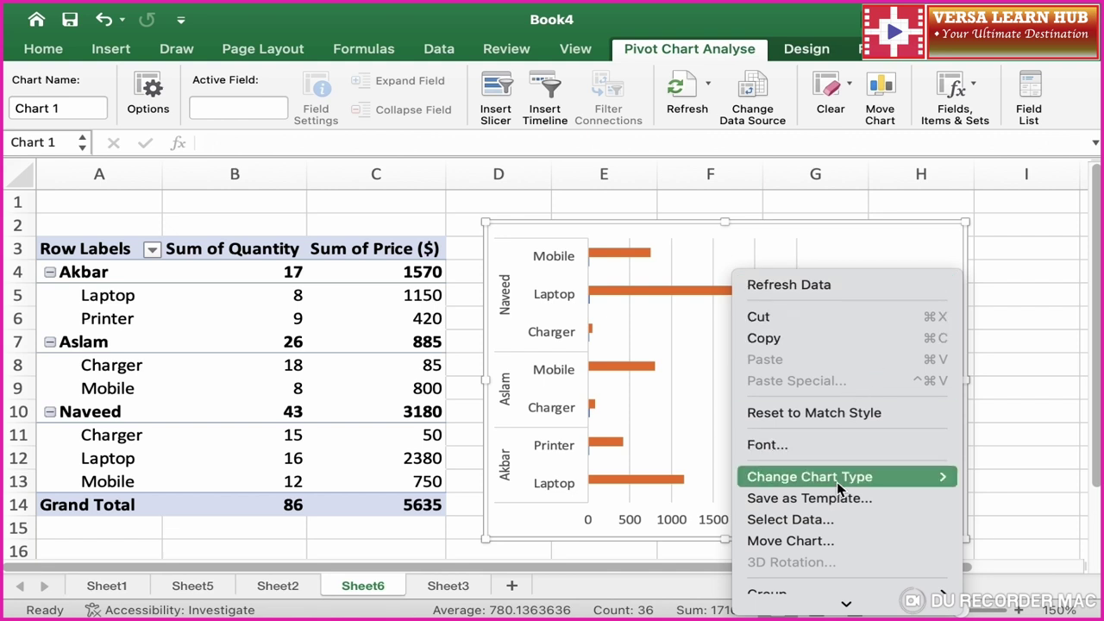
pyautogui.moveTo(837, 481)
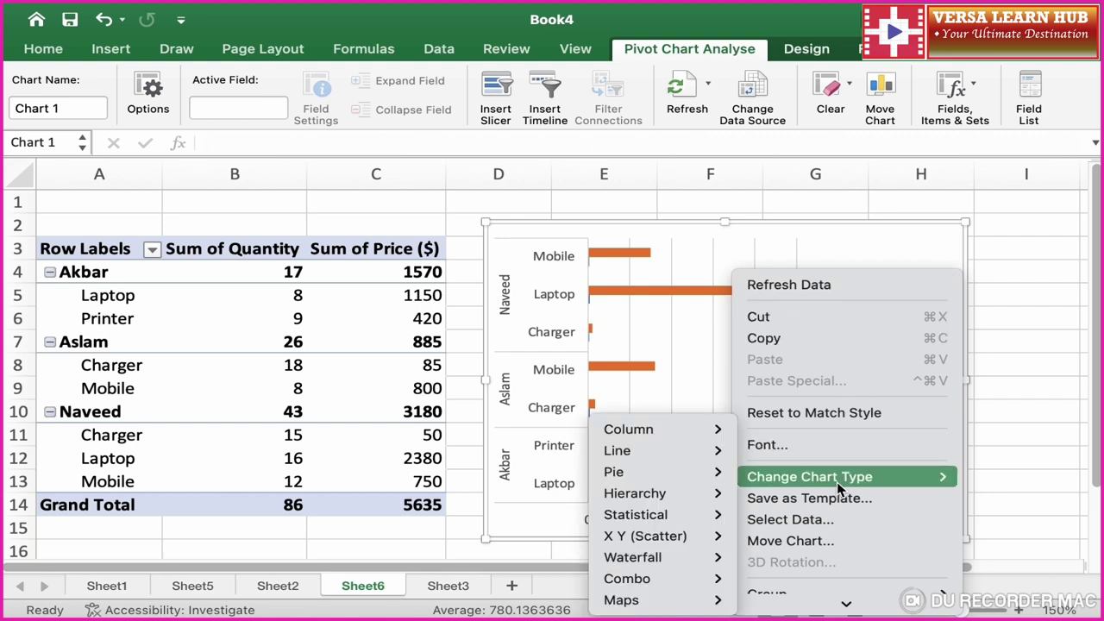
pyautogui.moveTo(647, 471)
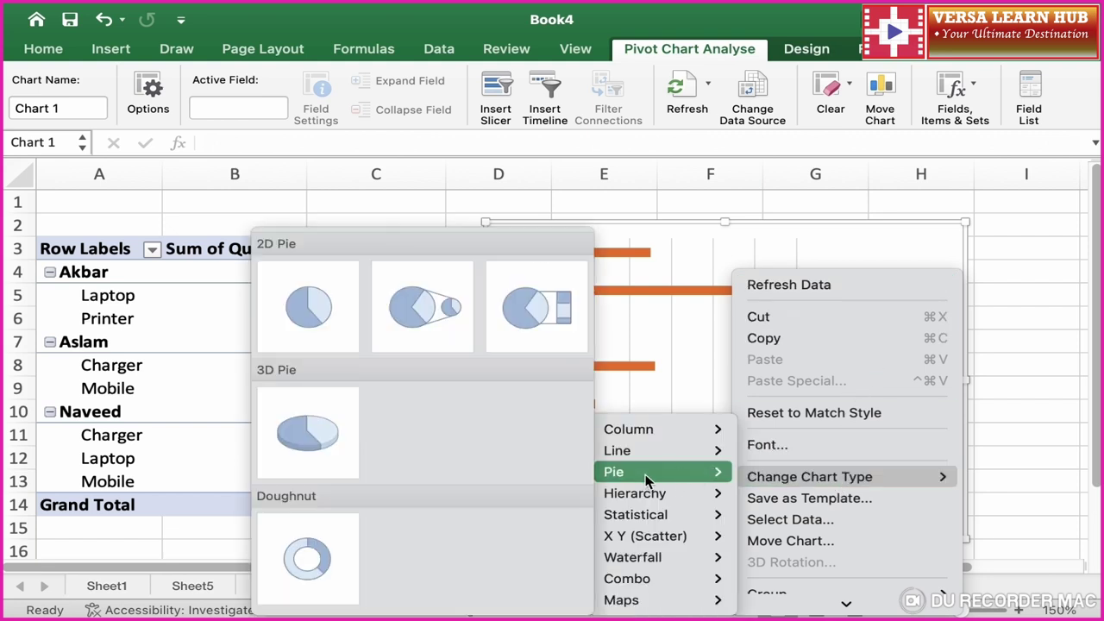
pyautogui.click(315, 447)
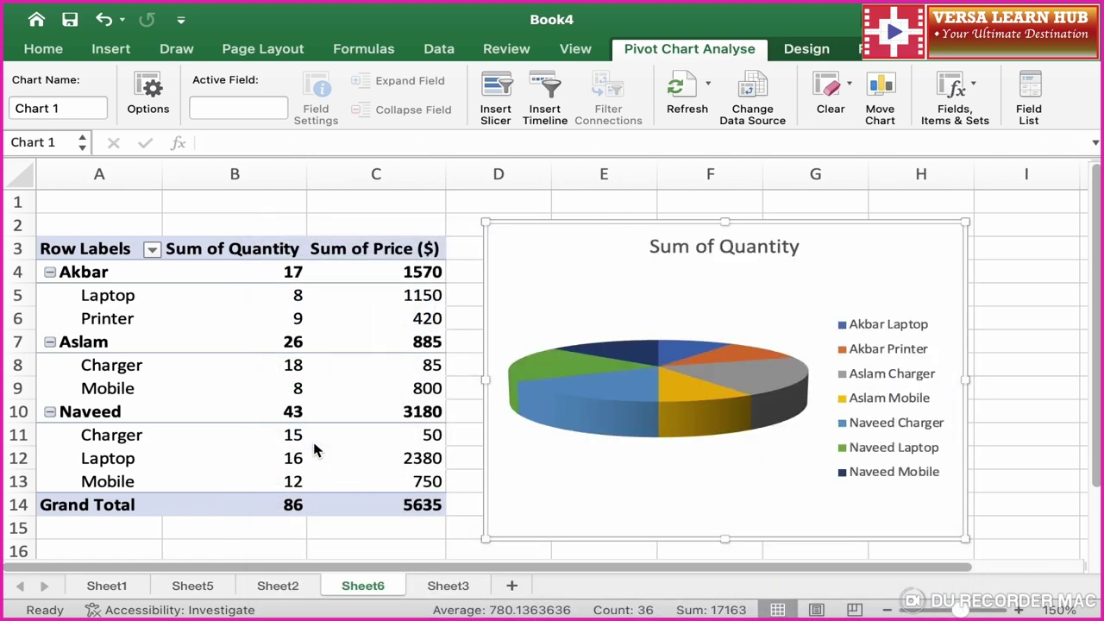